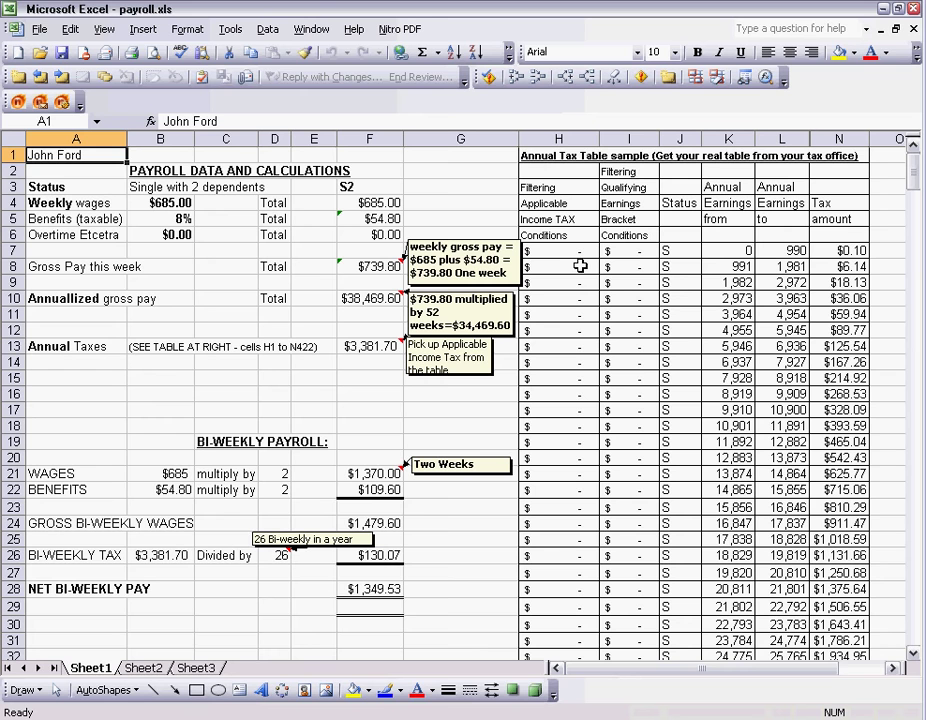
# Review the tax table's title, its Status, Annual Earnings from/to and Tax headings, and the first S codes in J7-J9.
pyautogui.click(625, 158)
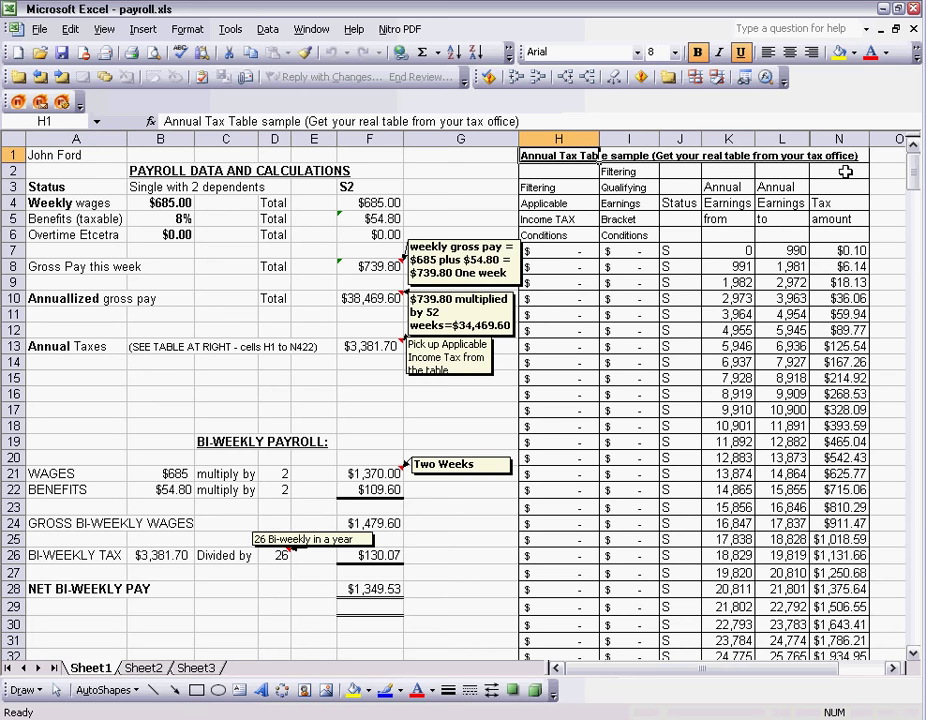
pyautogui.click(681, 204)
pyautogui.click(727, 203)
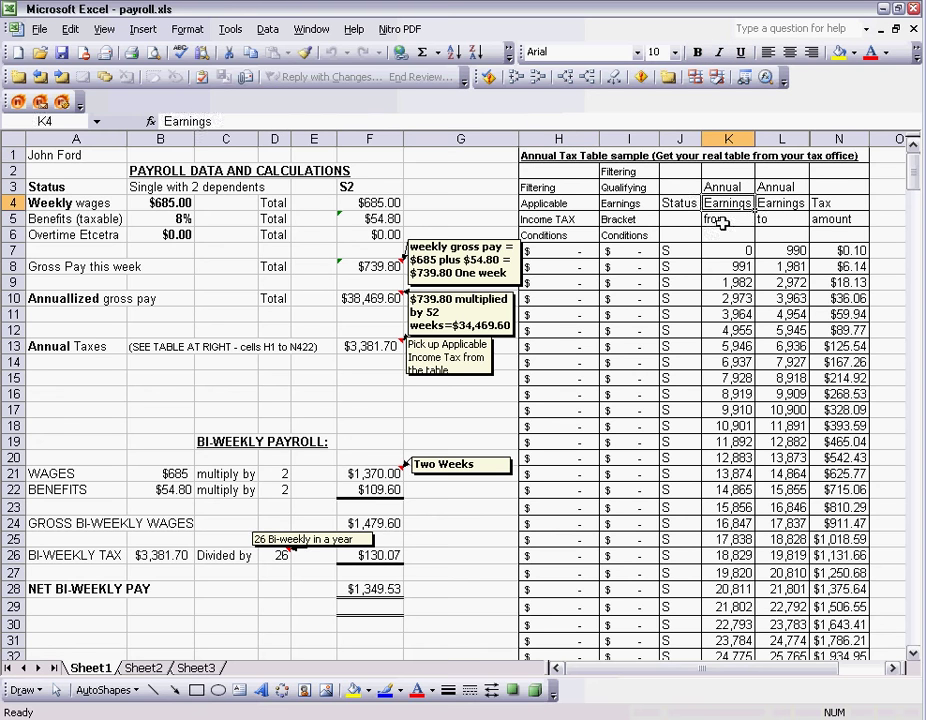
pyautogui.click(722, 222)
pyautogui.click(786, 192)
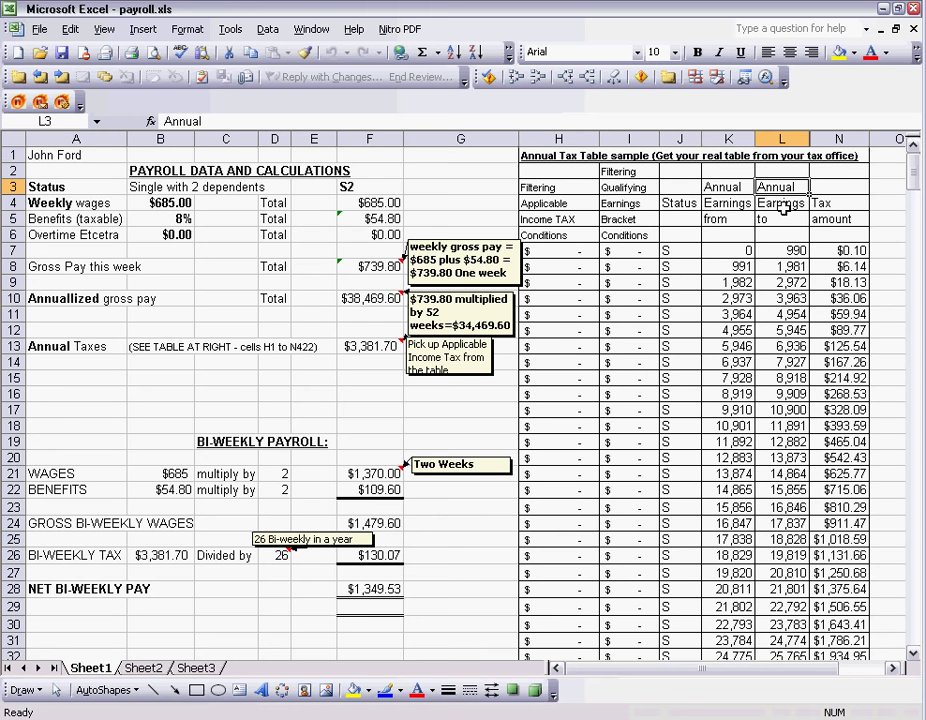
pyautogui.click(785, 205)
pyautogui.click(785, 222)
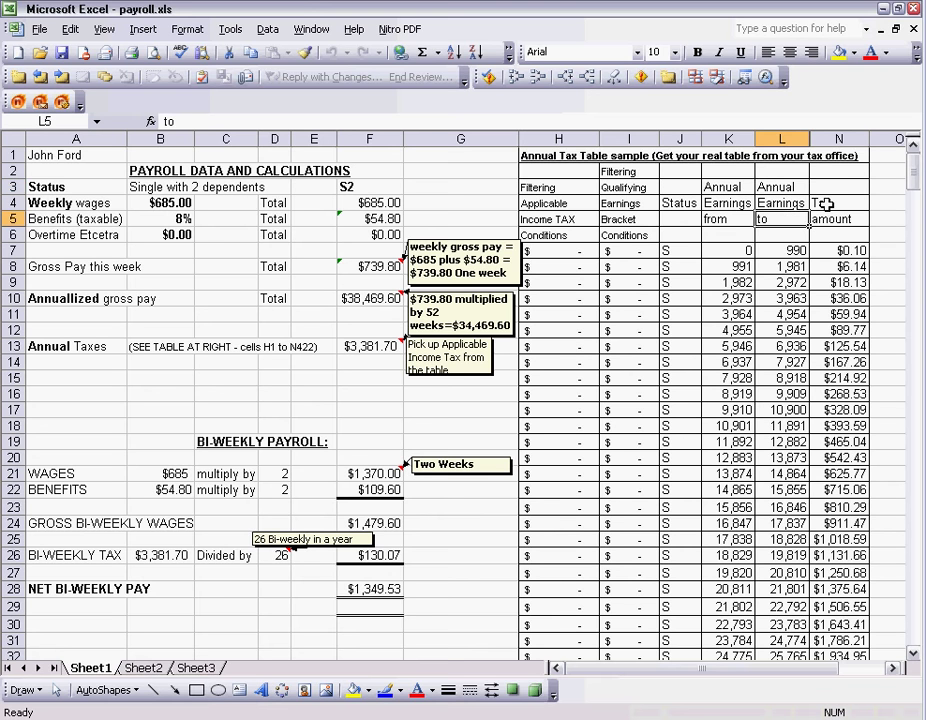
pyautogui.click(818, 218)
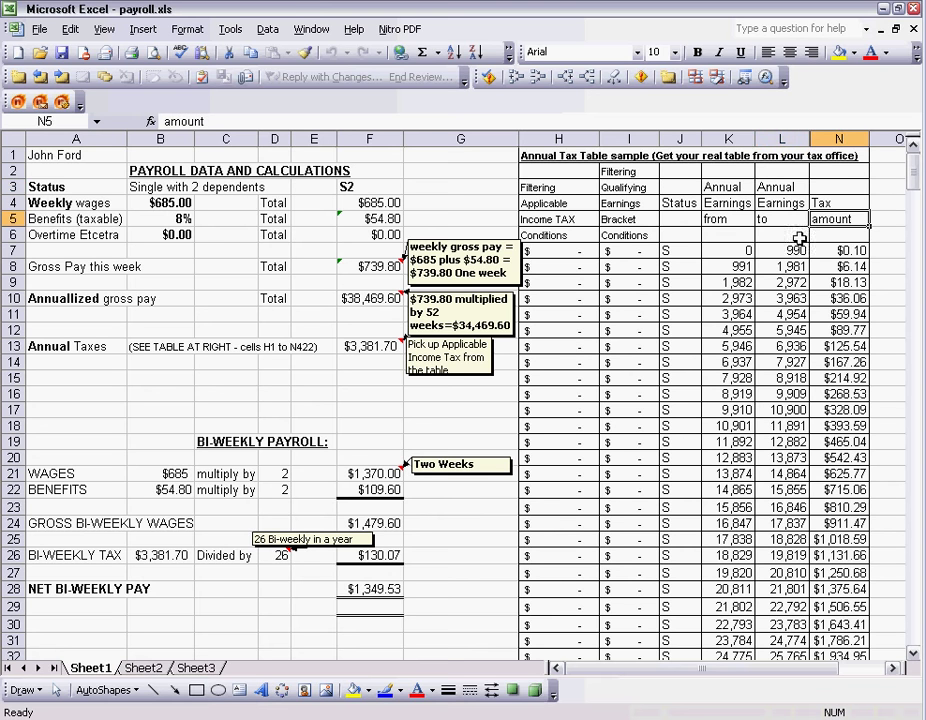
pyautogui.click(680, 251)
pyautogui.click(680, 266)
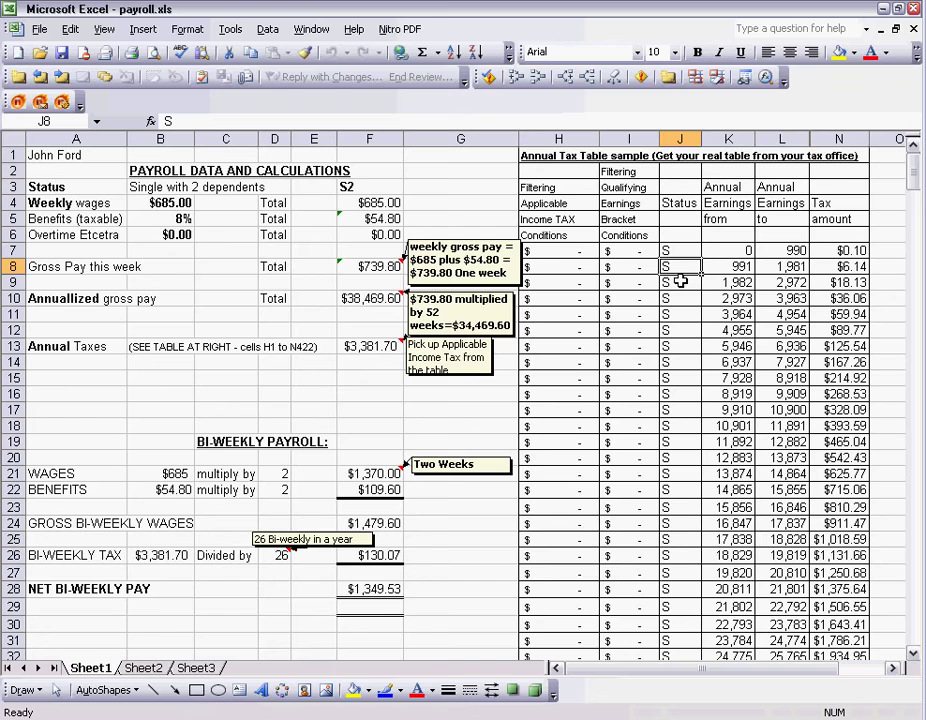
pyautogui.click(681, 283)
# Locate where the S1 brackets (J59) and S2 brackets (J111) begin in the tax table.
pyautogui.scroll(-4, 686, 297)
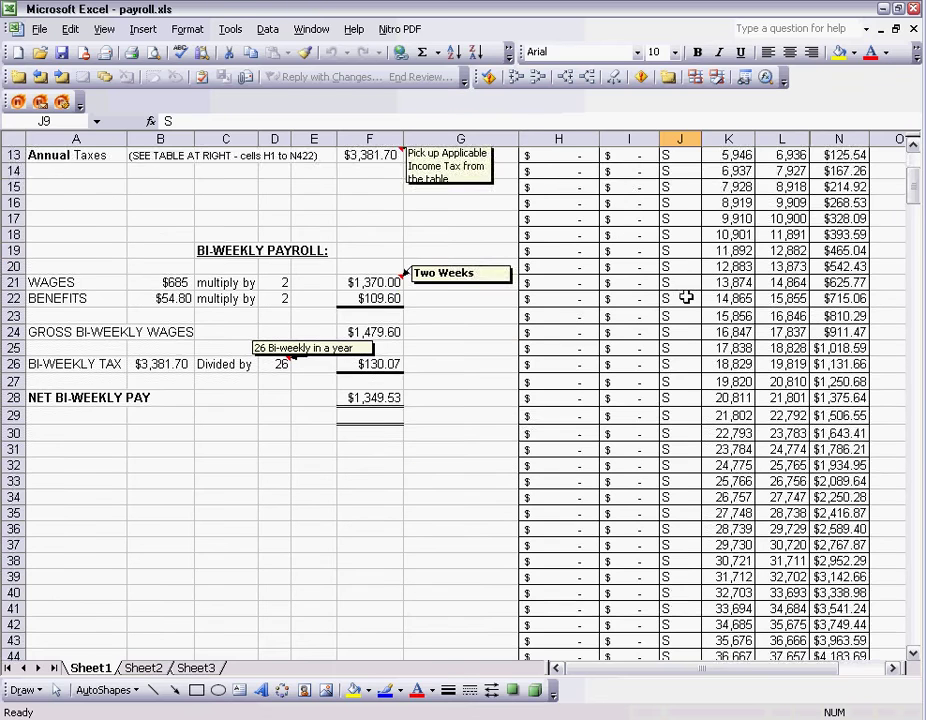
pyautogui.scroll(-5, 686, 297)
pyautogui.scroll(-5, 686, 297)
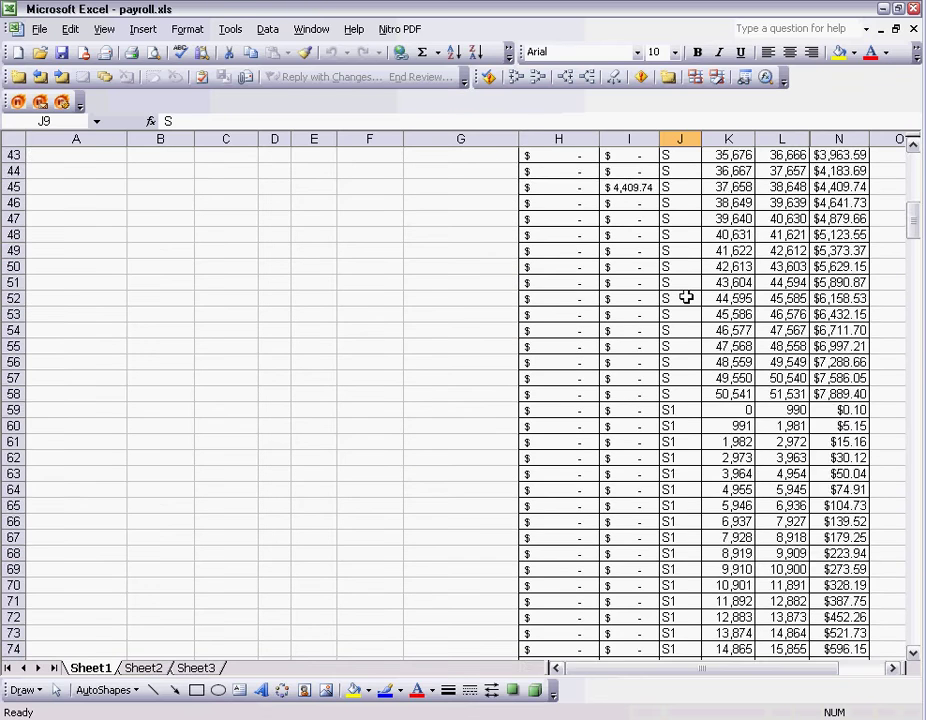
pyautogui.scroll(-2, 684, 298)
pyautogui.click(672, 315)
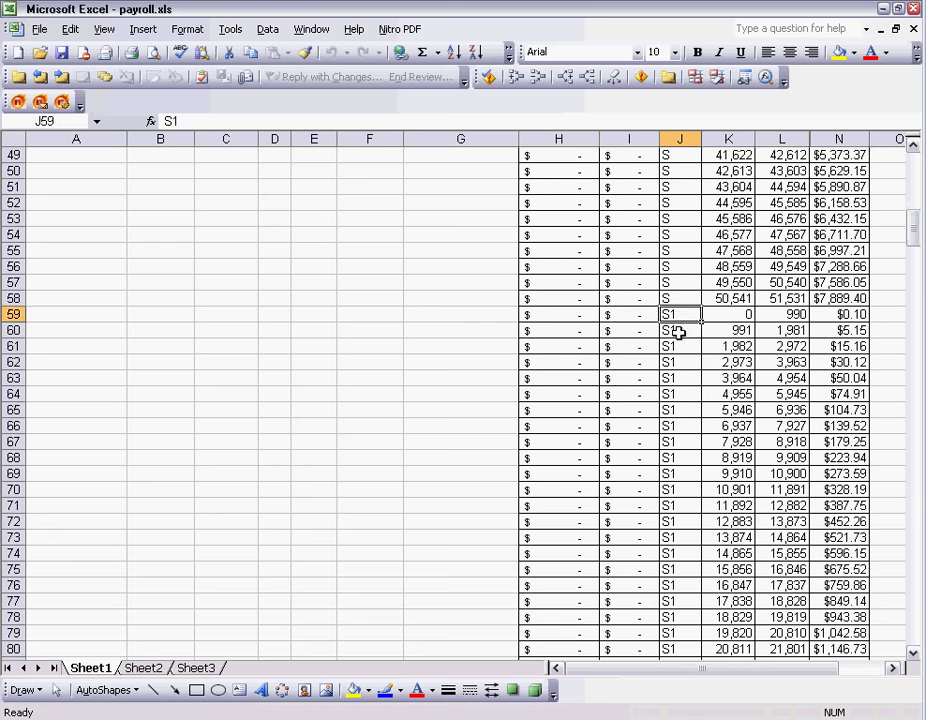
pyautogui.click(678, 331)
pyautogui.click(688, 349)
pyautogui.scroll(-1, 688, 349)
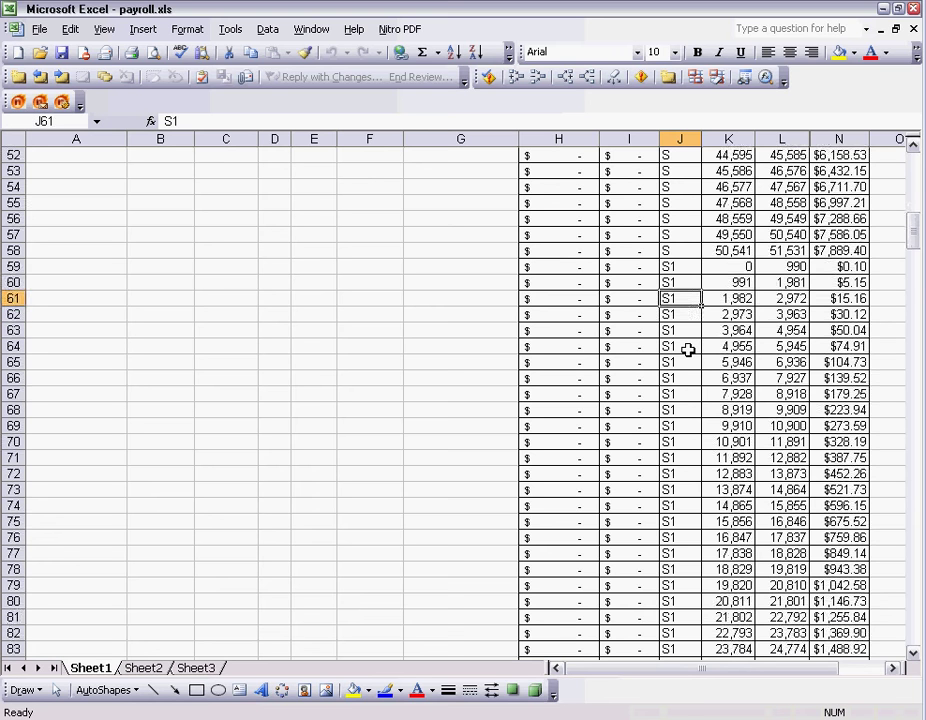
pyautogui.scroll(-5, 688, 349)
pyautogui.scroll(-7, 688, 349)
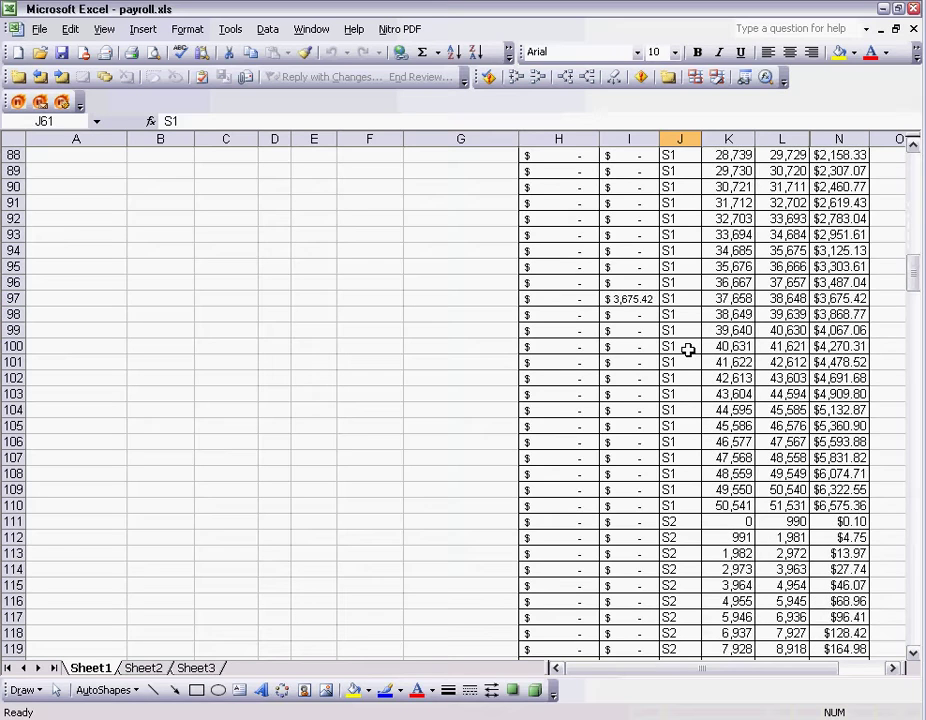
pyautogui.scroll(-3, 688, 349)
pyautogui.click(679, 378)
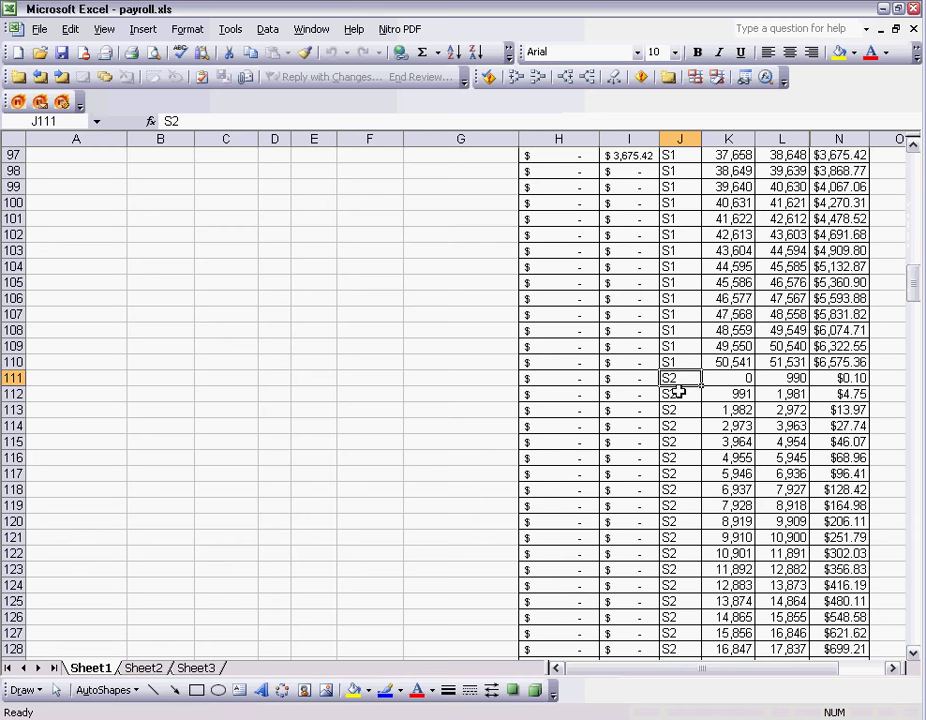
pyautogui.click(678, 393)
# Locate where the M brackets (J216) and M1 brackets (J269) begin.
pyautogui.scroll(-5, 678, 393)
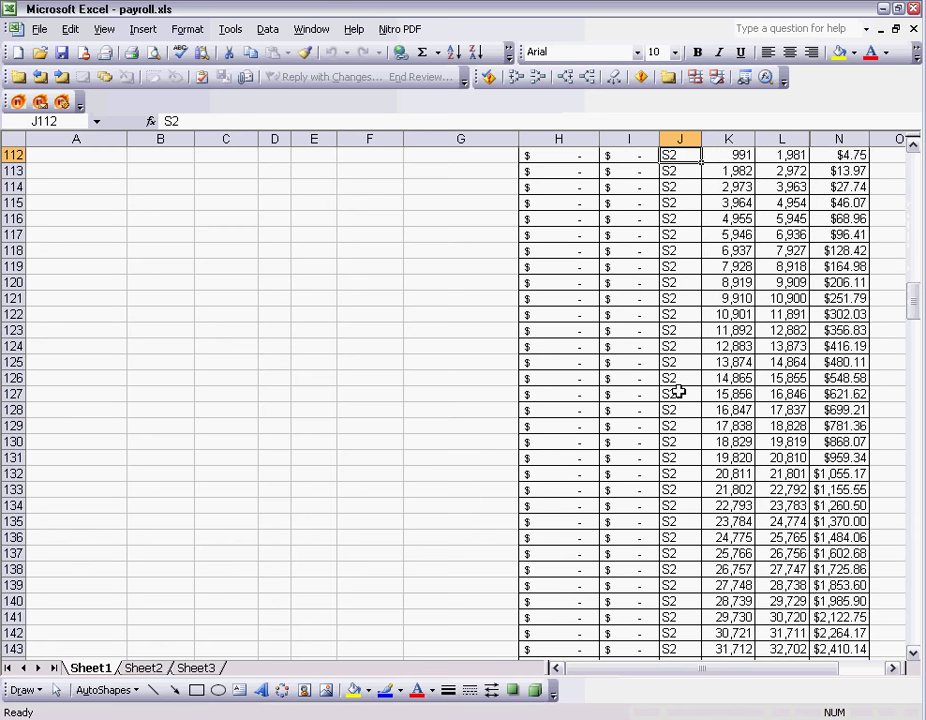
pyautogui.scroll(-5, 678, 393)
pyautogui.scroll(-3, 678, 393)
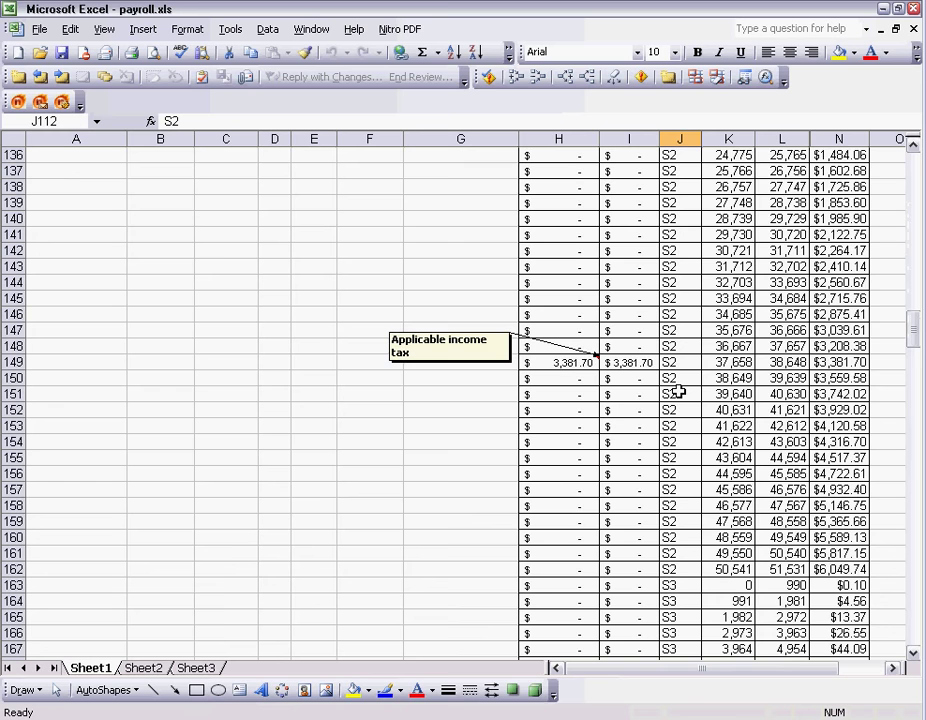
pyautogui.scroll(-5, 678, 393)
pyautogui.scroll(-10, 678, 393)
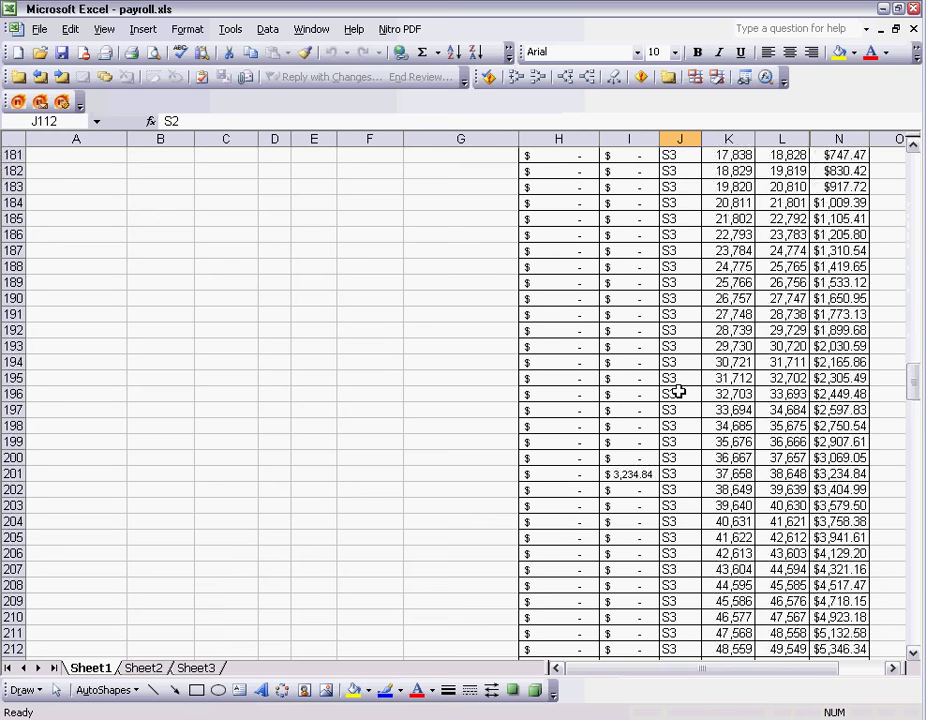
pyautogui.scroll(-4, 678, 393)
pyautogui.scroll(-2, 678, 400)
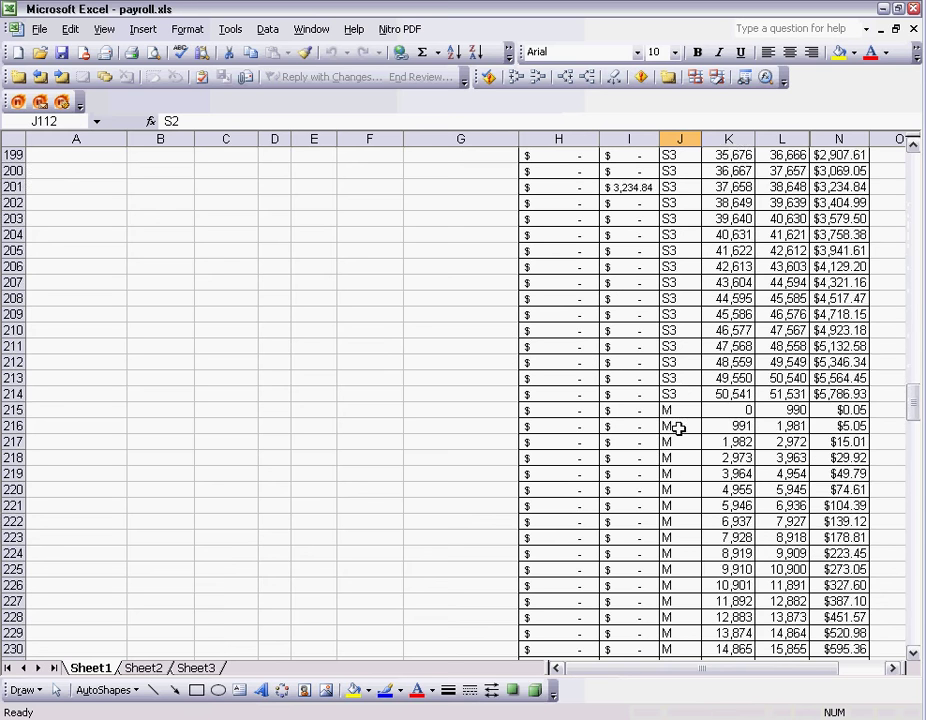
pyautogui.click(678, 426)
pyautogui.click(679, 442)
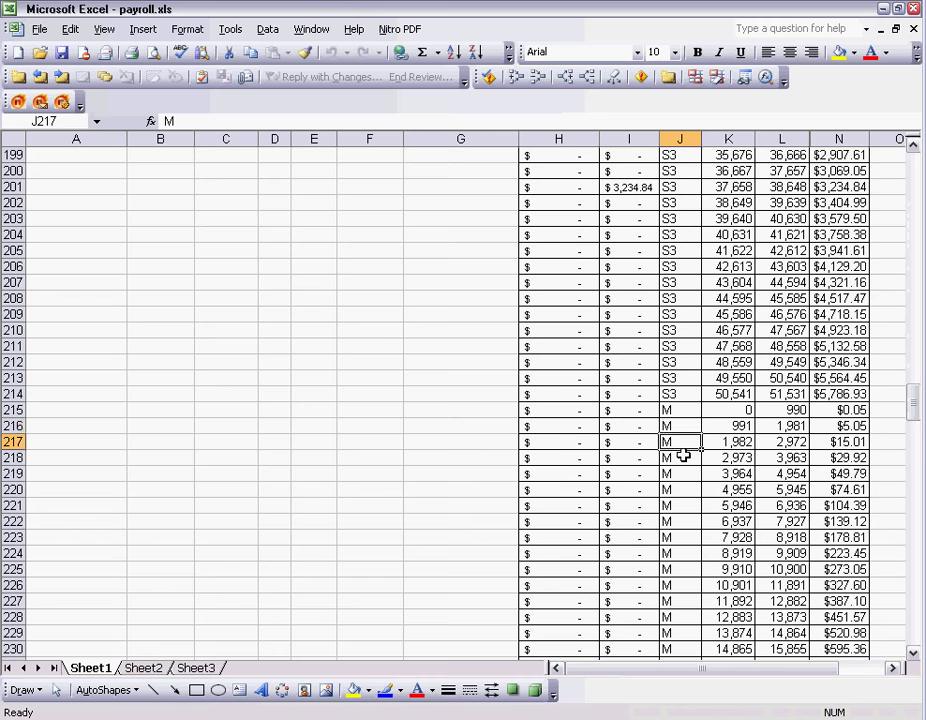
pyautogui.scroll(-4, 682, 455)
pyautogui.scroll(-8, 683, 455)
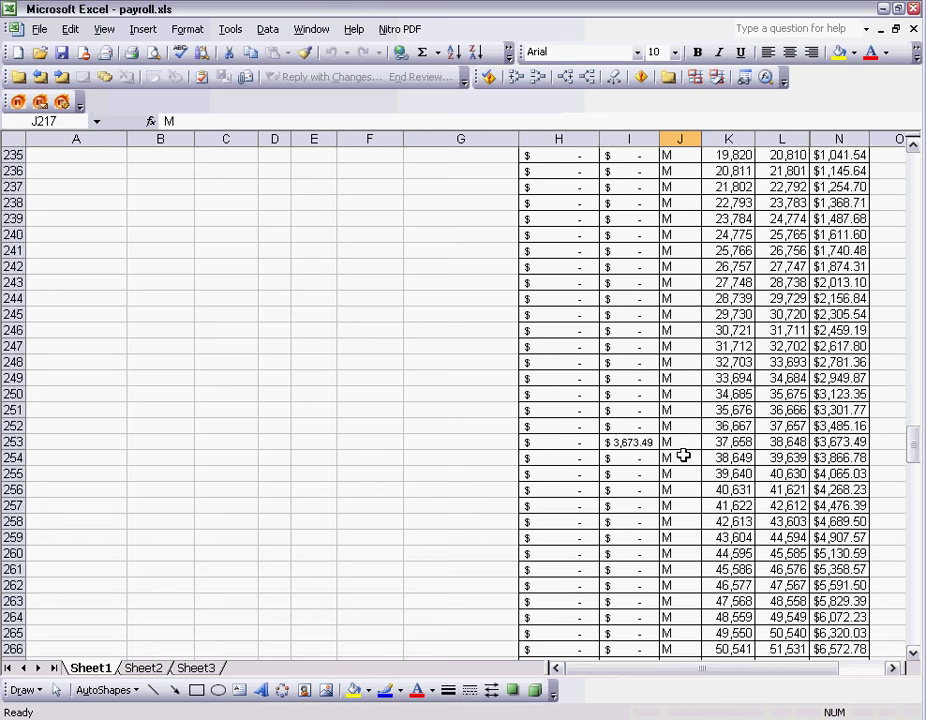
pyautogui.scroll(-5, 683, 455)
pyautogui.click(683, 456)
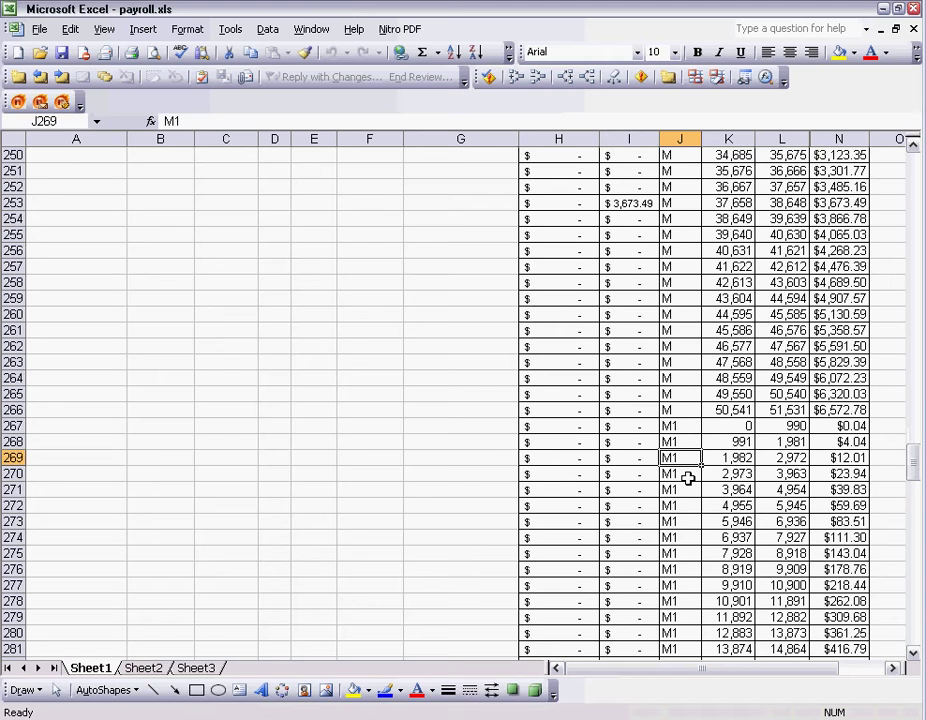
pyautogui.click(687, 477)
# Locate where the M2 brackets (J328) and M3 brackets (J373) begin.
pyautogui.scroll(-4, 685, 487)
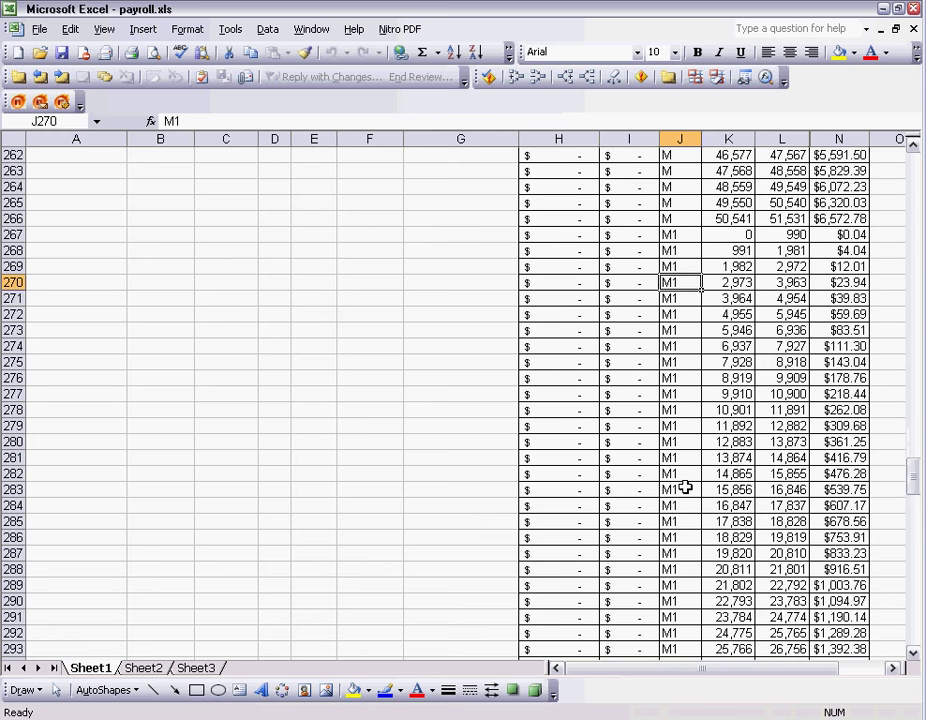
pyautogui.scroll(-8, 685, 487)
pyautogui.scroll(-5, 685, 487)
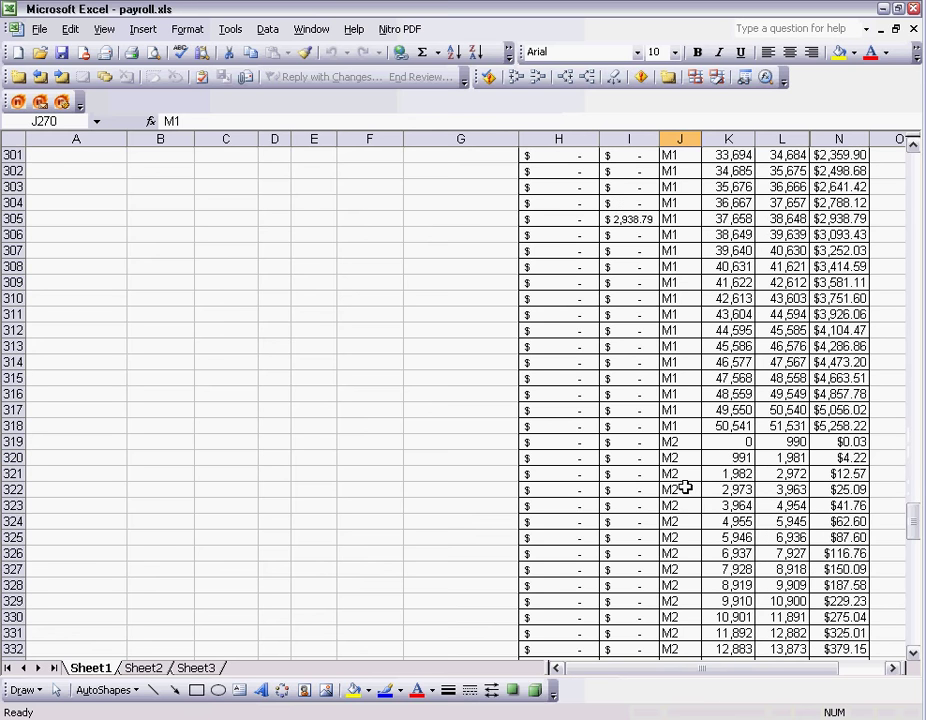
pyautogui.scroll(-2, 685, 487)
pyautogui.click(684, 489)
pyautogui.click(678, 507)
pyautogui.scroll(-2, 678, 507)
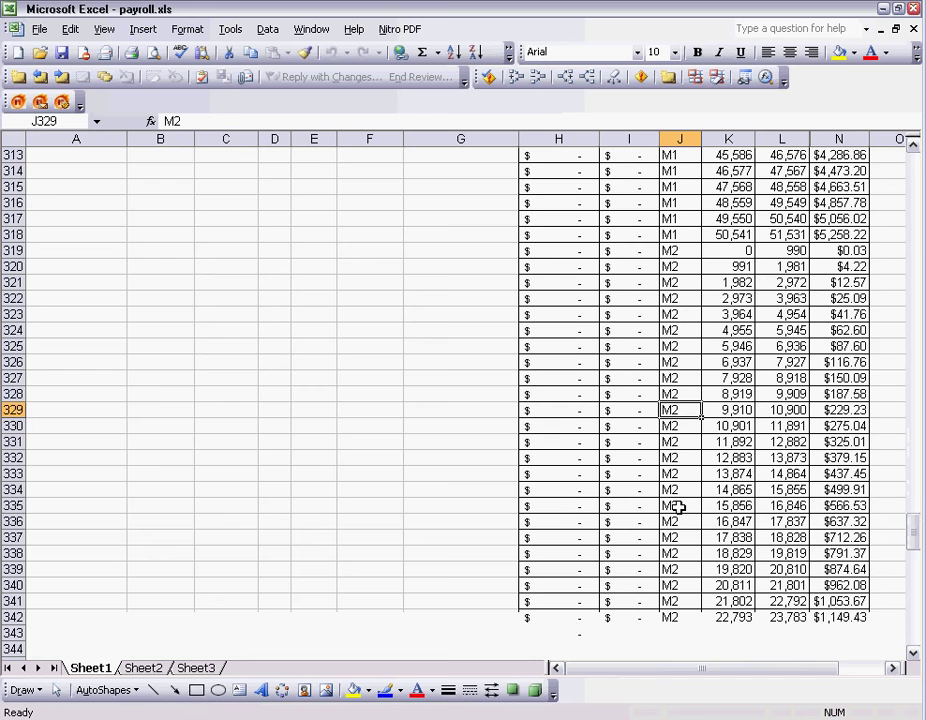
pyautogui.scroll(-2, 678, 505)
pyautogui.scroll(-2, 678, 503)
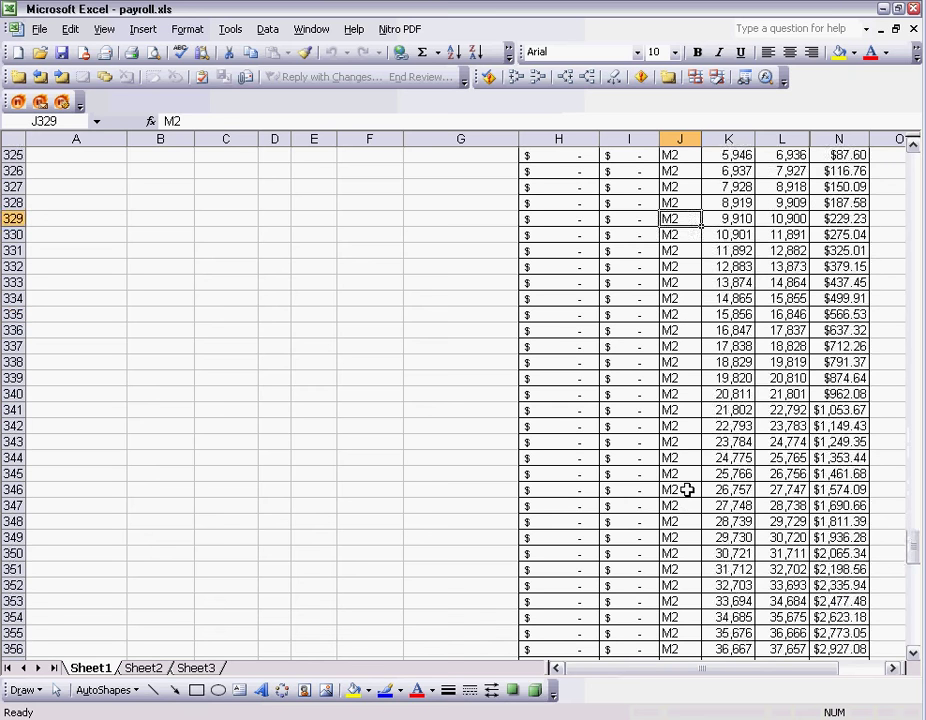
pyautogui.scroll(-7, 686, 488)
pyautogui.scroll(-2, 686, 489)
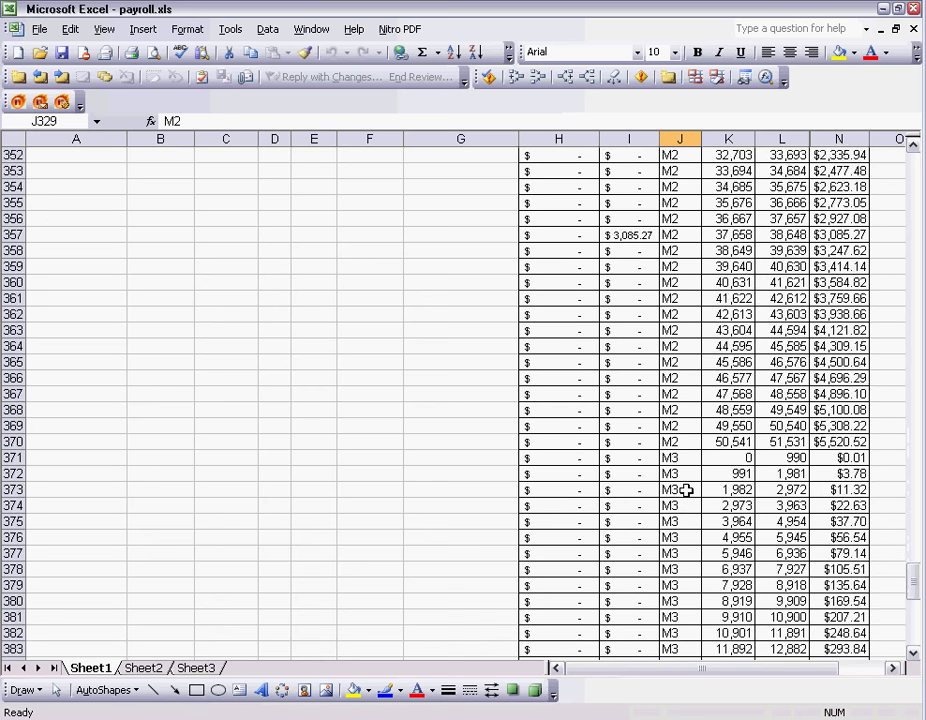
pyautogui.click(686, 489)
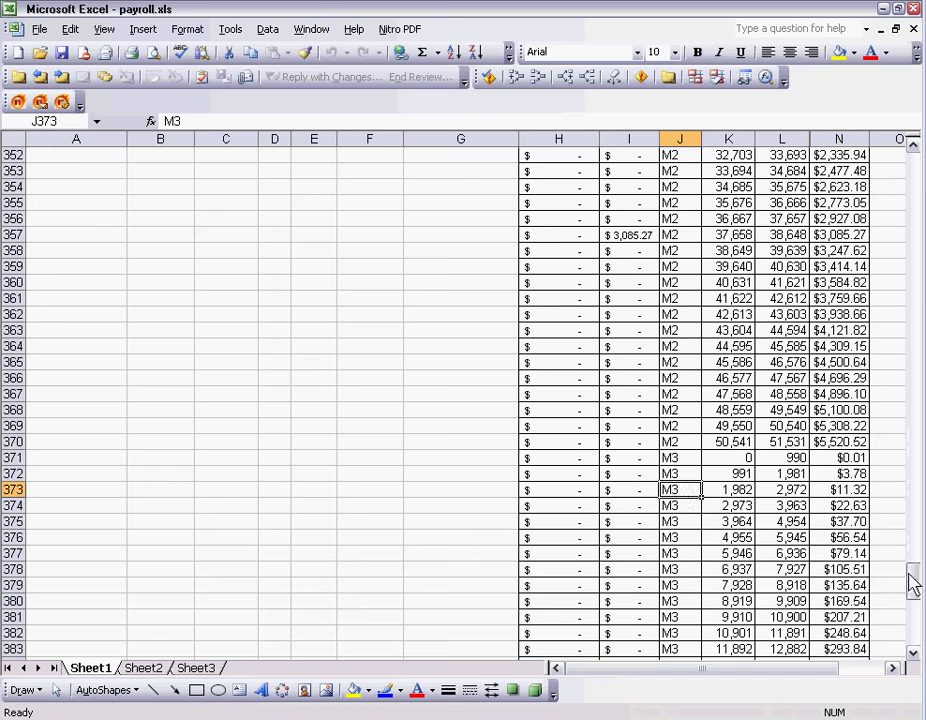
# Inspect the first brackets' bounds in K7:L10, from 0 to 990 and the following bound formulas.
pyautogui.moveTo(913, 583)
pyautogui.mouseDown()
pyautogui.moveTo(924, 293)
pyautogui.moveTo(899, 177)
pyautogui.mouseUp()
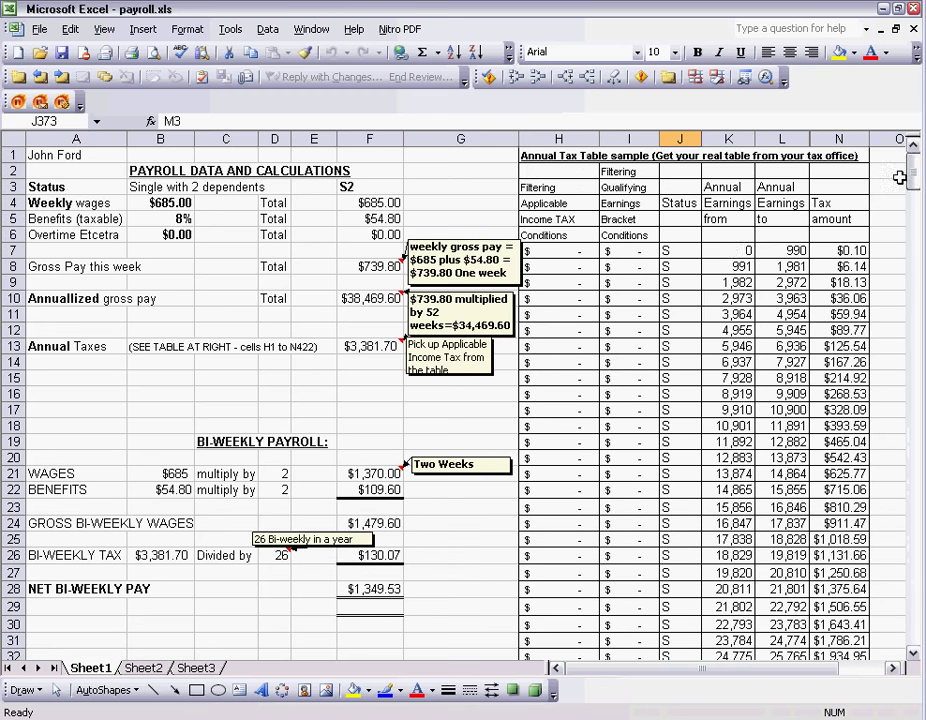
pyautogui.click(731, 251)
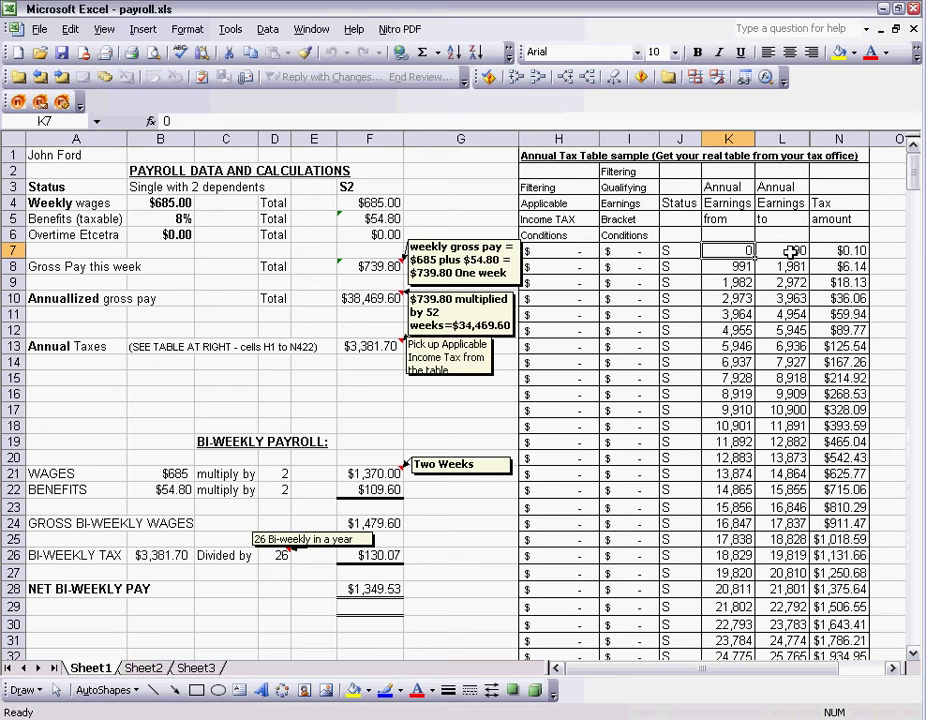
pyautogui.click(790, 251)
pyautogui.click(740, 267)
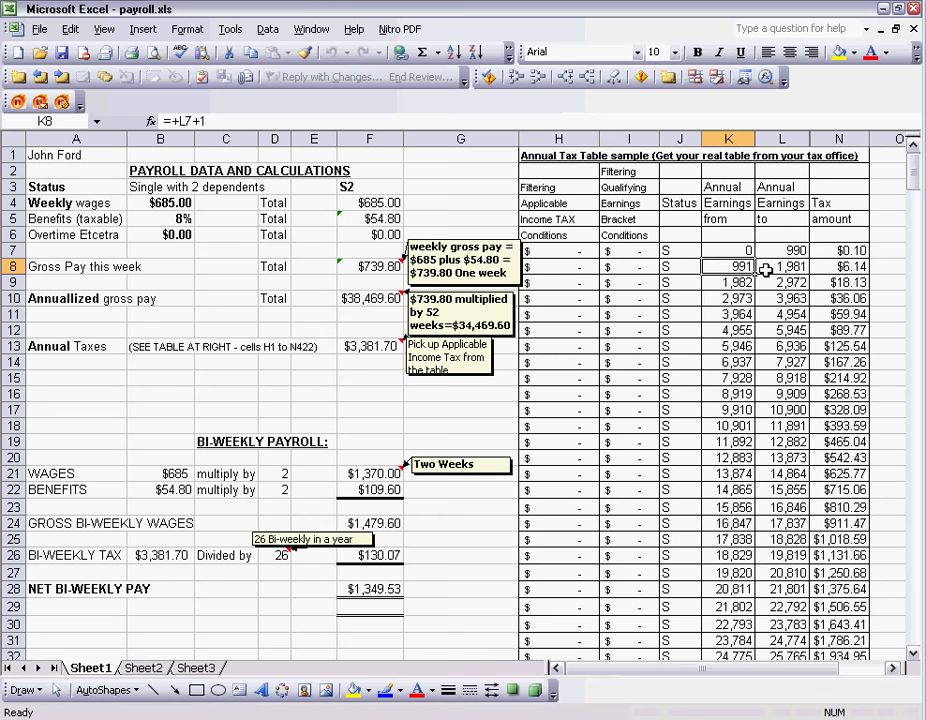
pyautogui.click(775, 270)
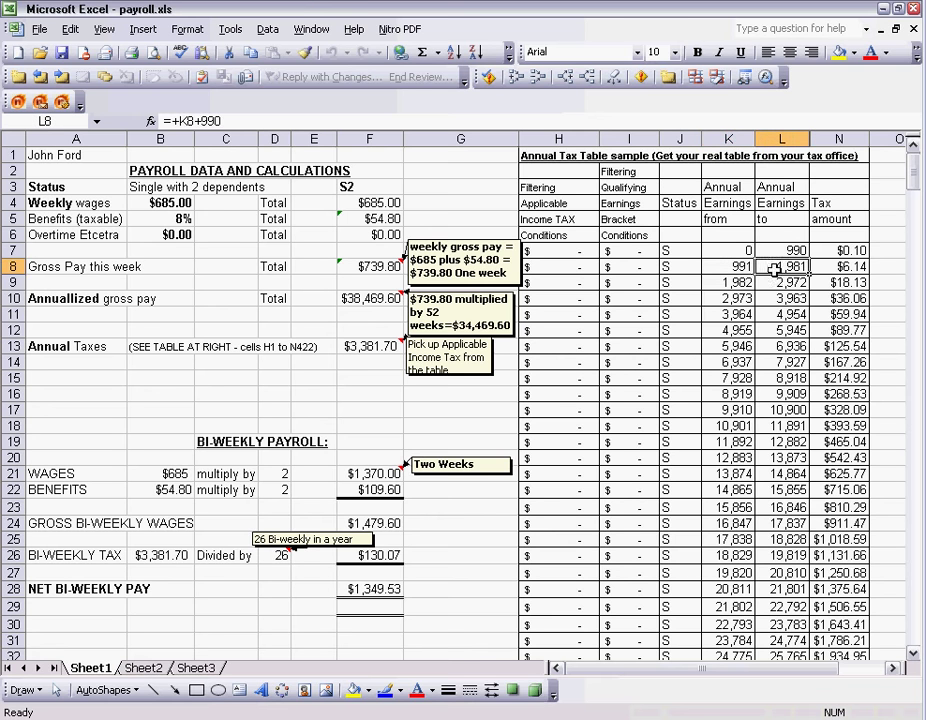
pyautogui.click(733, 283)
pyautogui.click(779, 283)
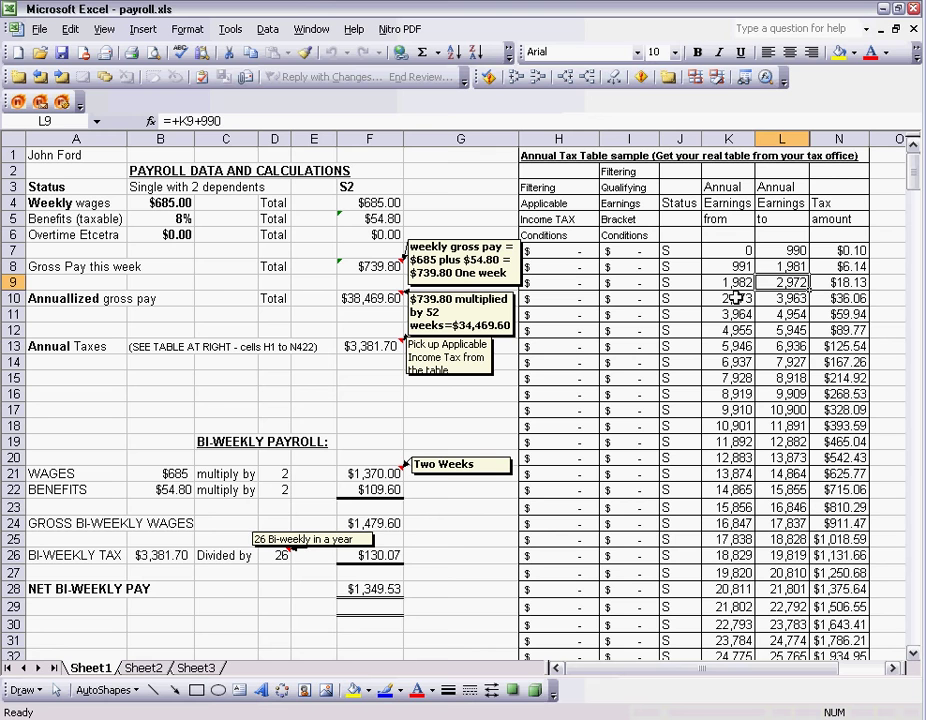
pyautogui.click(736, 298)
pyautogui.click(779, 299)
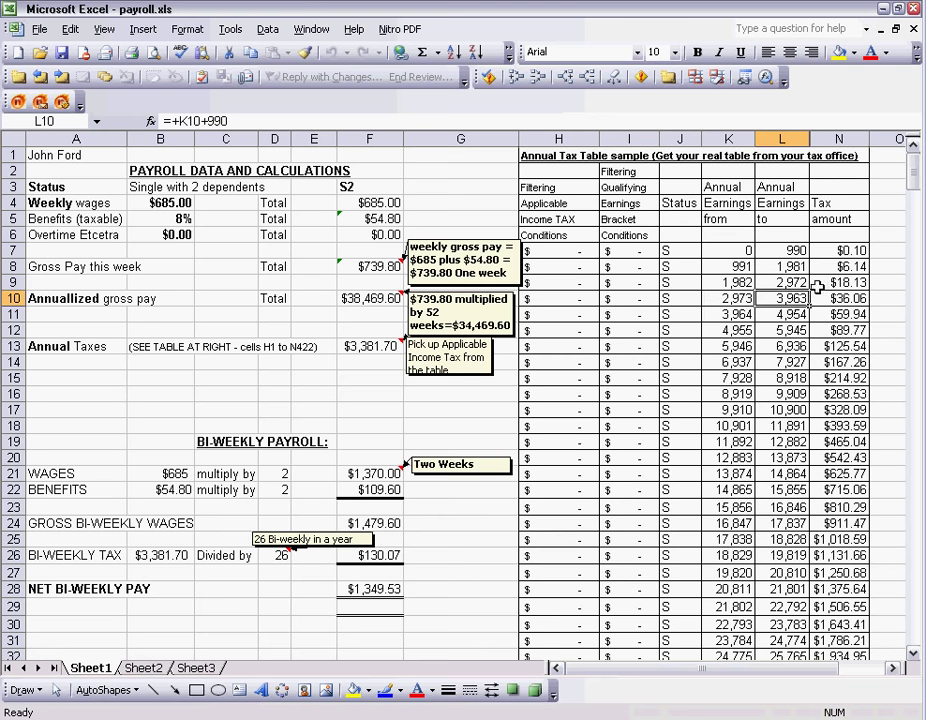
pyautogui.click(875, 254)
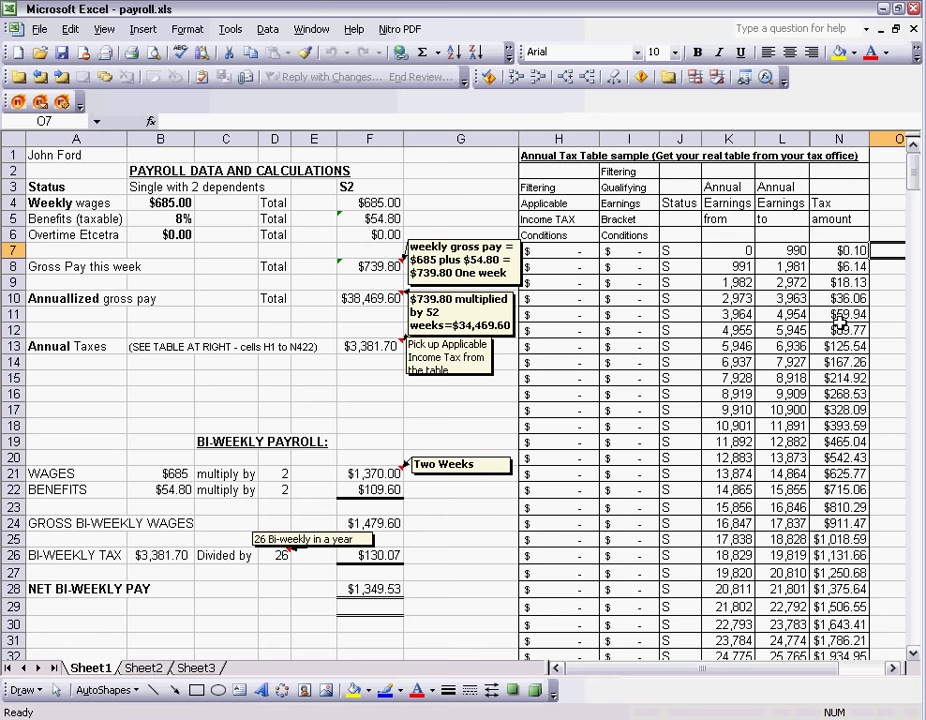
# Review the payroll header: the employee name in A1, the title, the B3 status description and S2 in F3.
pyautogui.click(61, 155)
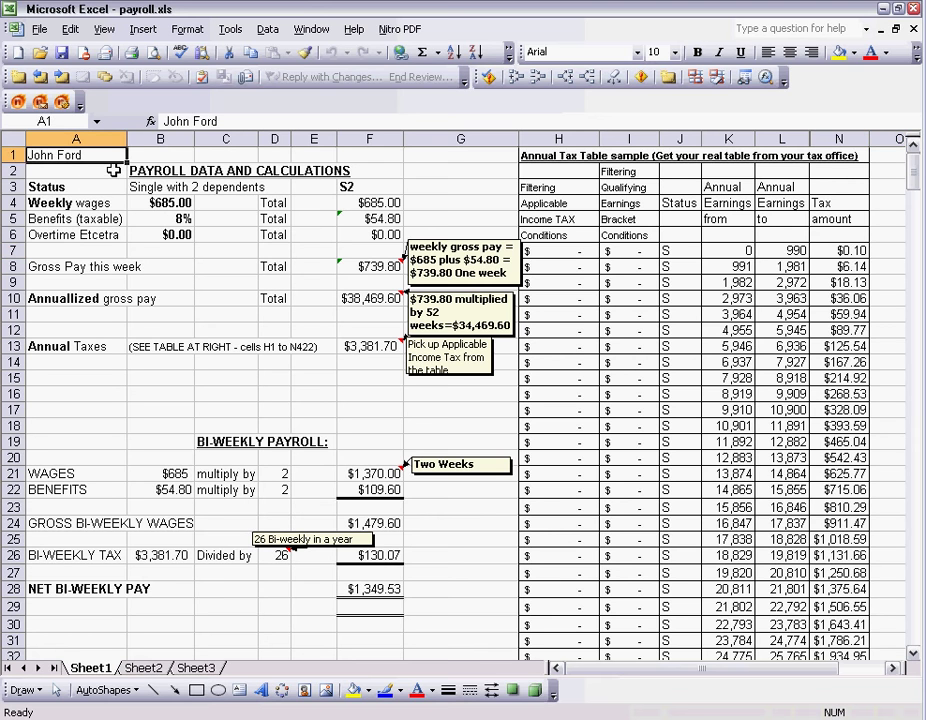
pyautogui.click(150, 171)
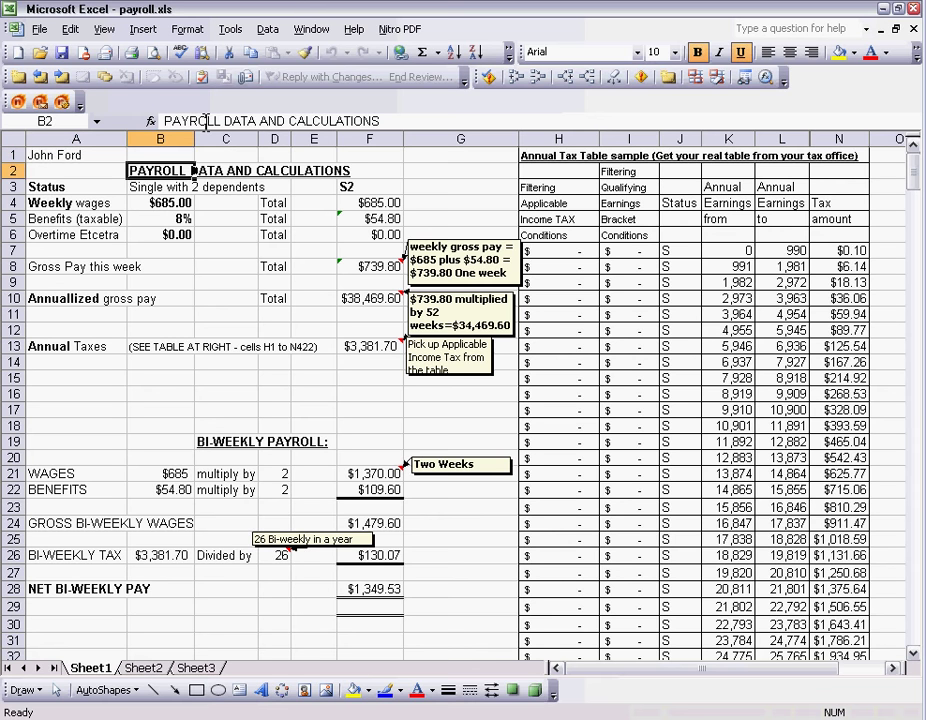
pyautogui.click(47, 186)
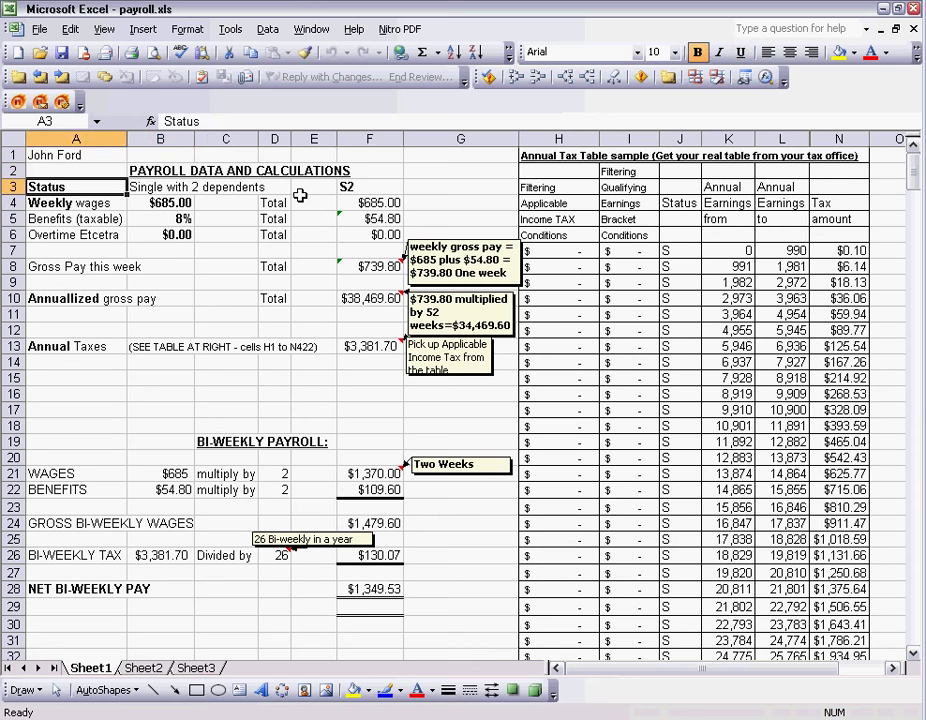
pyautogui.click(190, 190)
pyautogui.click(350, 187)
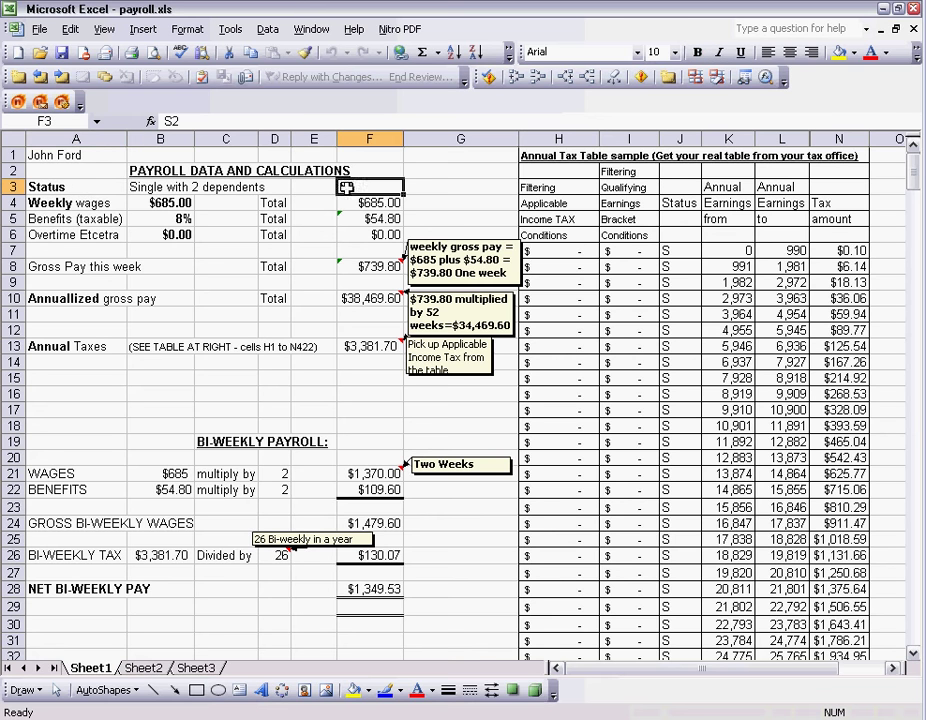
# Scroll down the tax table to the S2 bracket rows, selecting J122.
pyautogui.click(676, 267)
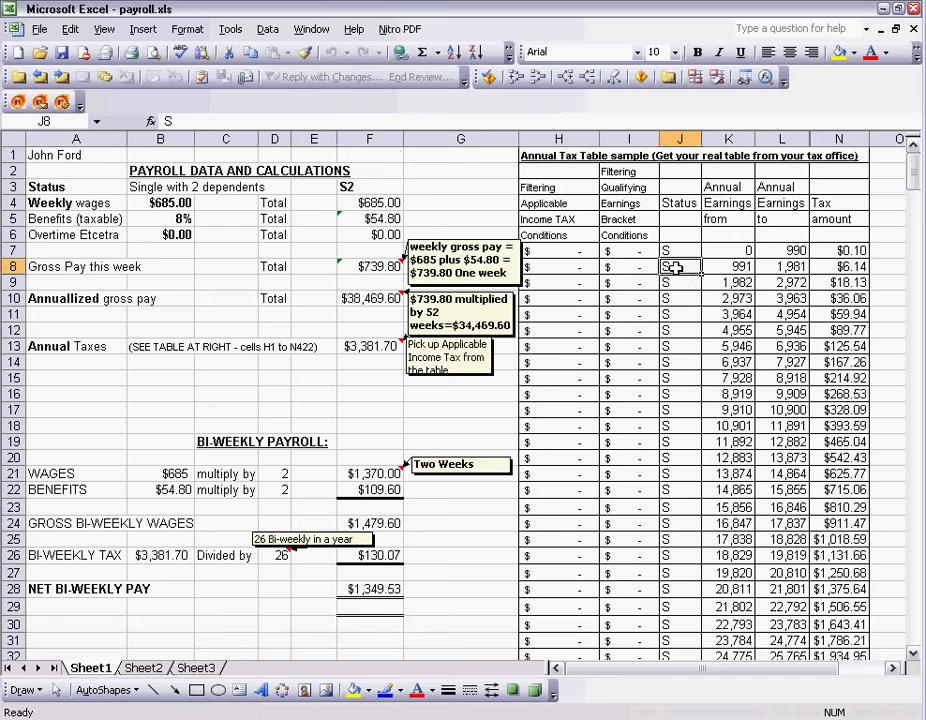
pyautogui.scroll(-9, 676, 268)
pyautogui.scroll(-9, 676, 268)
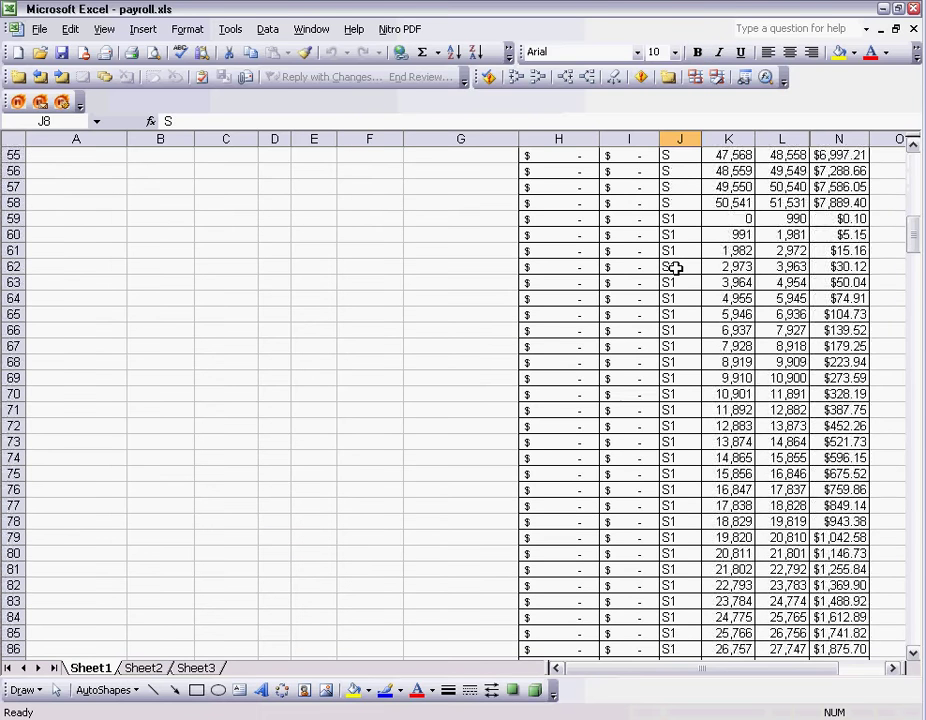
pyautogui.scroll(-9, 676, 268)
pyautogui.scroll(-6, 676, 268)
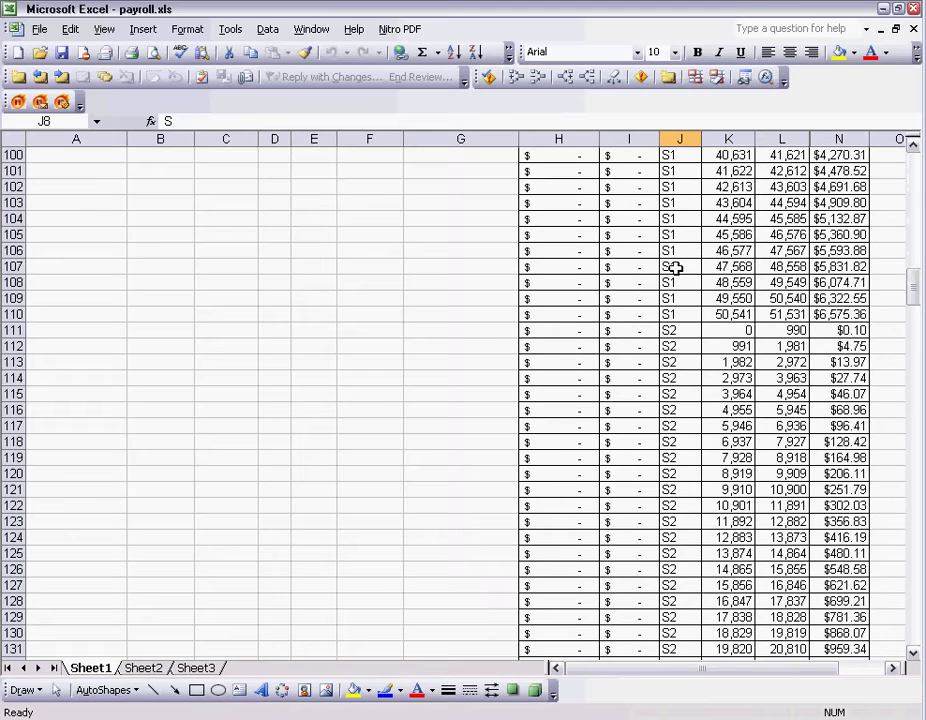
pyautogui.scroll(-4, 676, 268)
pyautogui.click(679, 314)
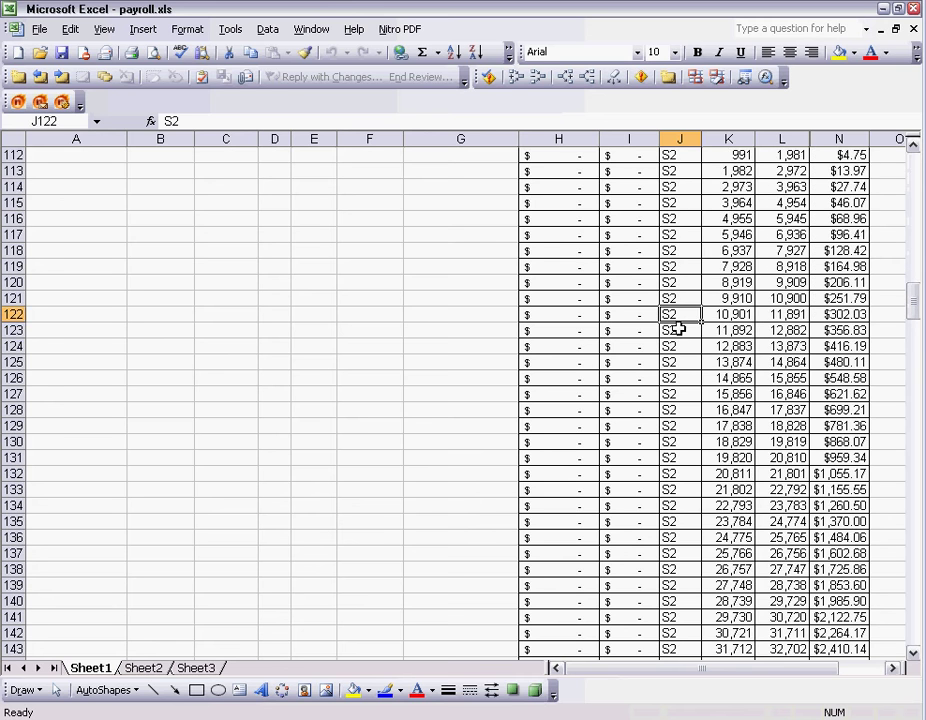
# Return to the top and recheck the tax table's Status heading and the S2 code in F3.
pyautogui.scroll(8, 676, 318)
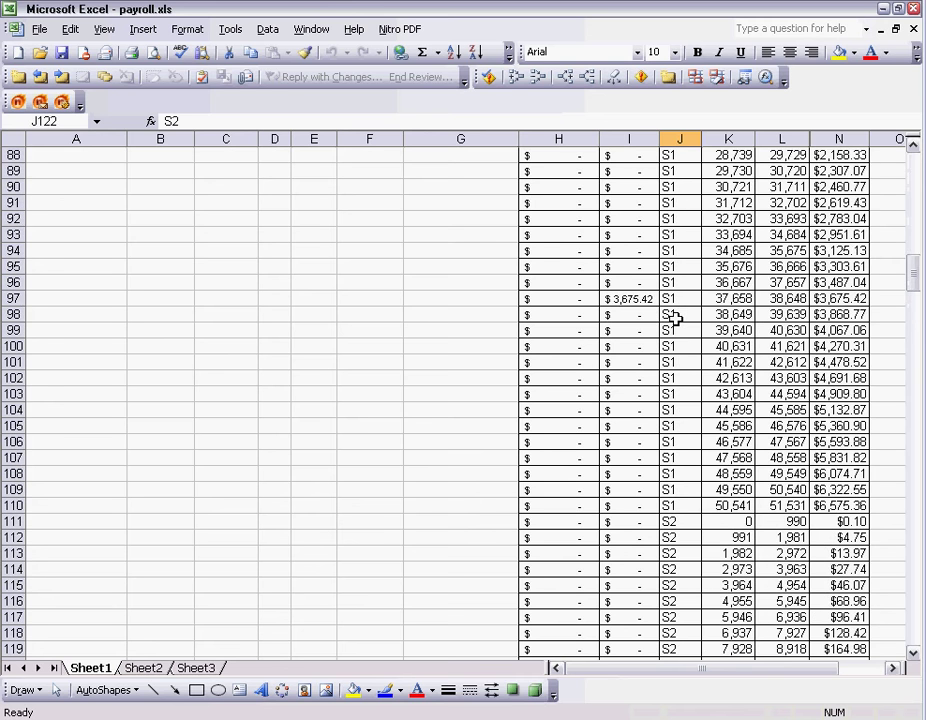
pyautogui.scroll(13, 676, 318)
pyautogui.scroll(11, 676, 318)
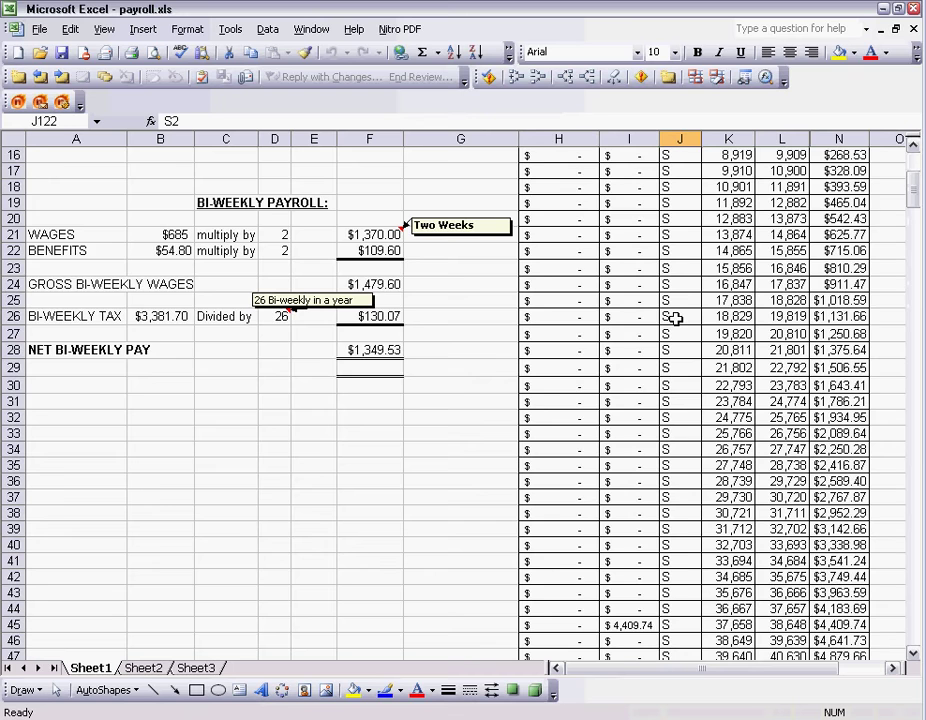
pyautogui.scroll(5, 676, 318)
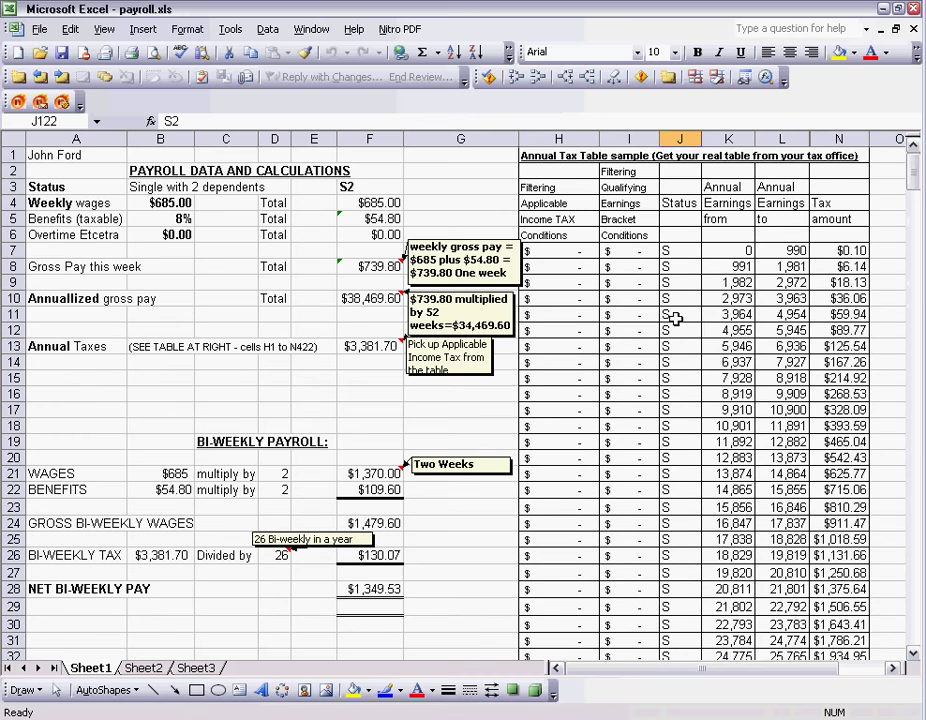
pyautogui.click(672, 203)
pyautogui.click(356, 189)
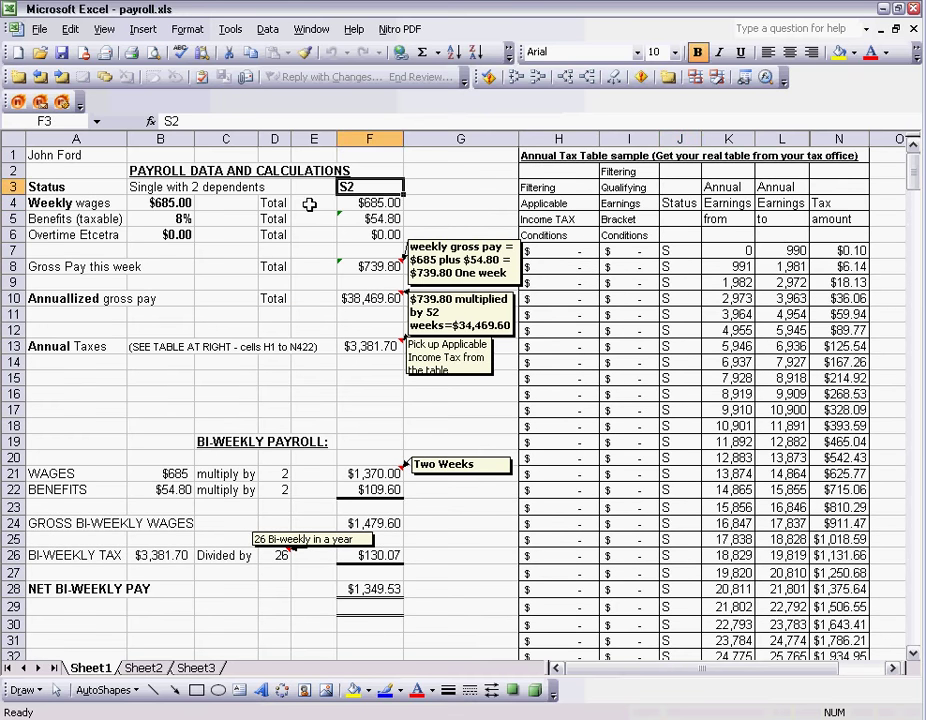
# Check the weekly wage of 685 copied into F4 and the 8% benefits formula in F5.
pyautogui.click(79, 204)
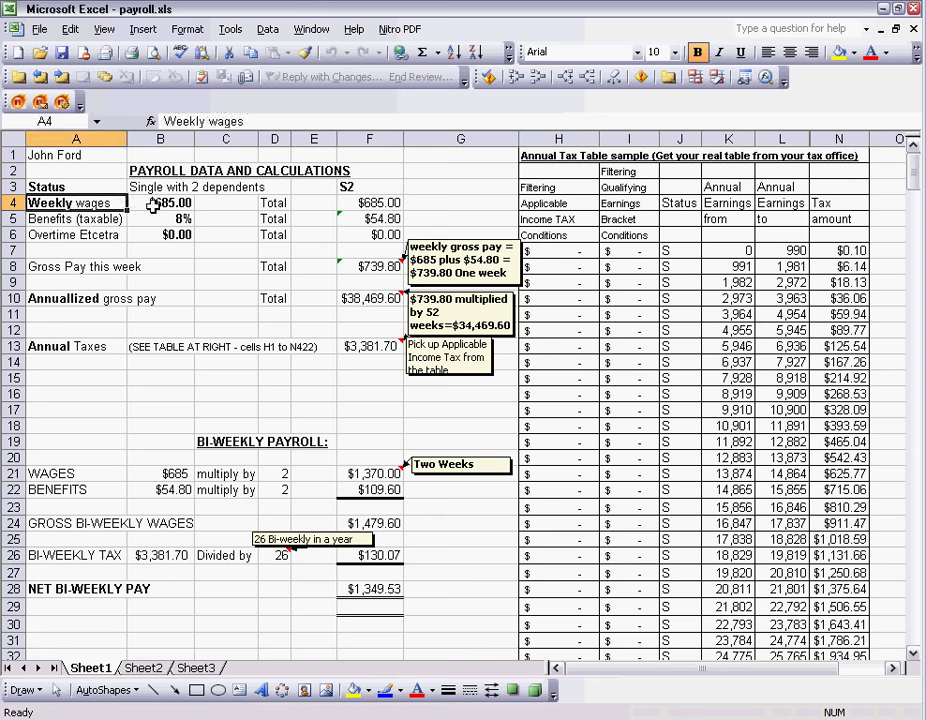
pyautogui.click(155, 204)
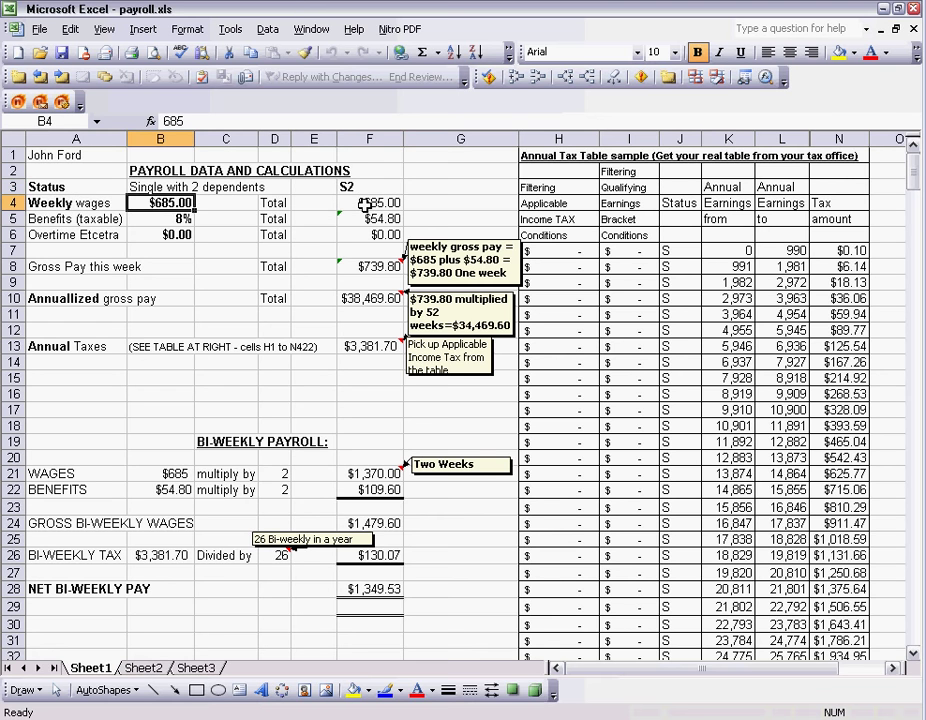
pyautogui.click(365, 204)
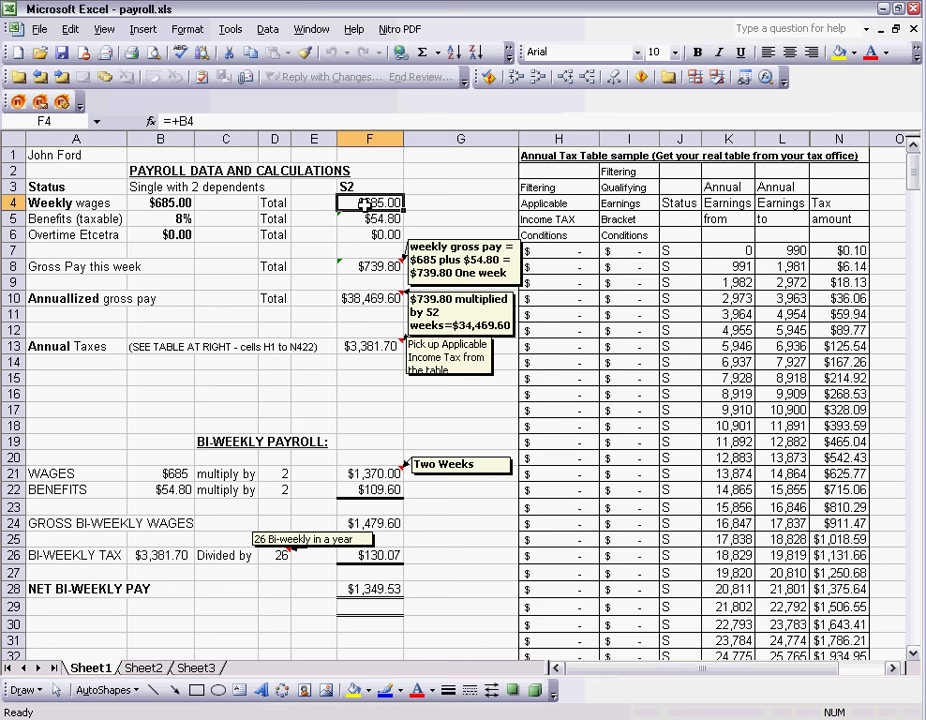
pyautogui.click(92, 219)
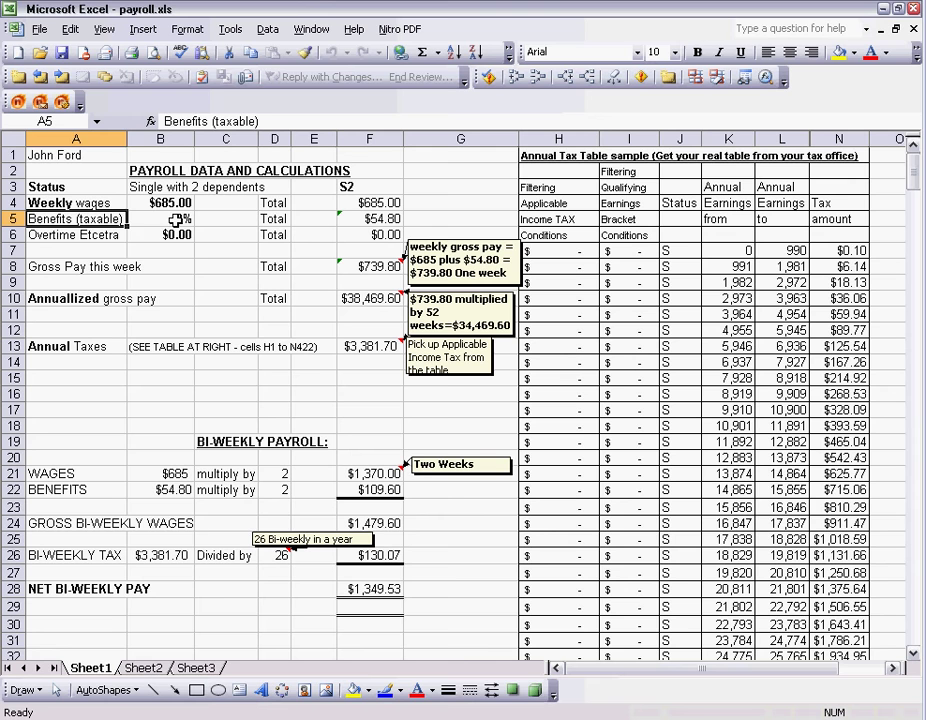
pyautogui.click(176, 219)
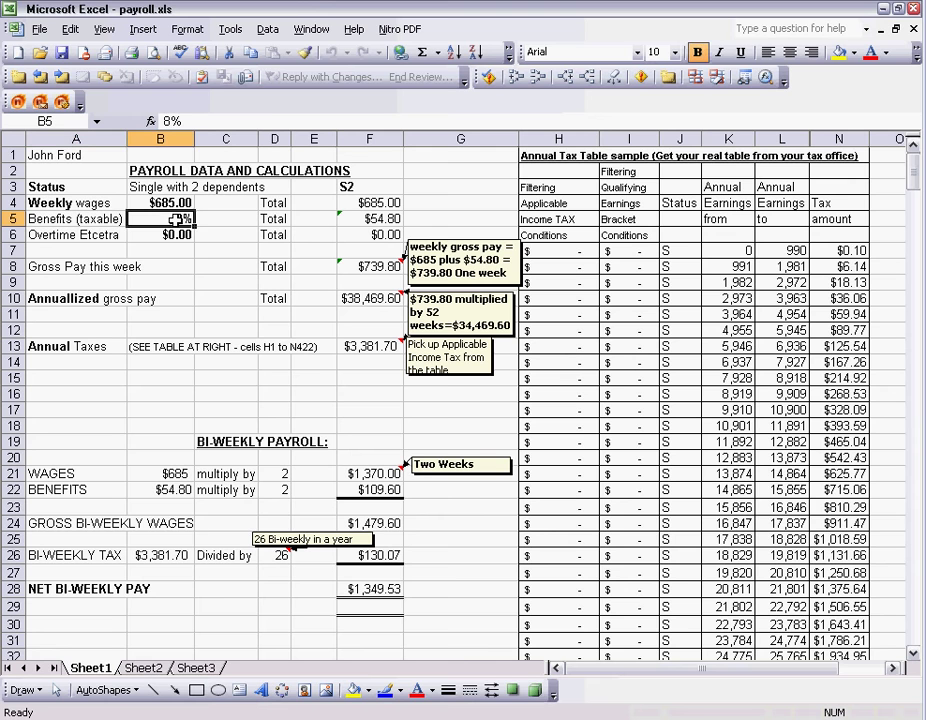
pyautogui.click(354, 220)
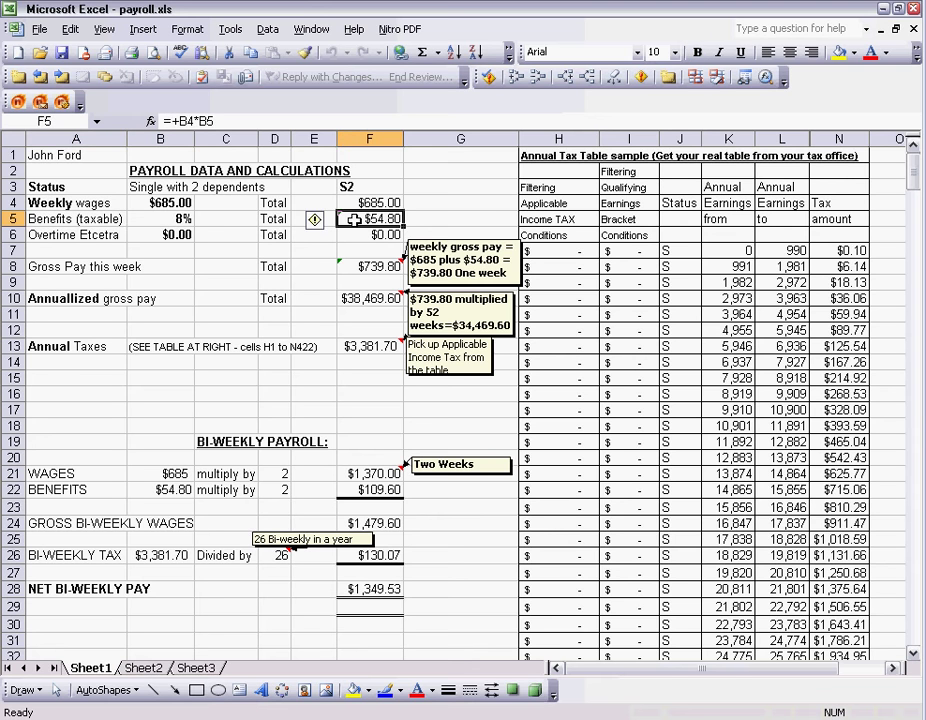
# Check the overtime amount in B6, bold it, and inspect the F6 total formula.
pyautogui.click(77, 236)
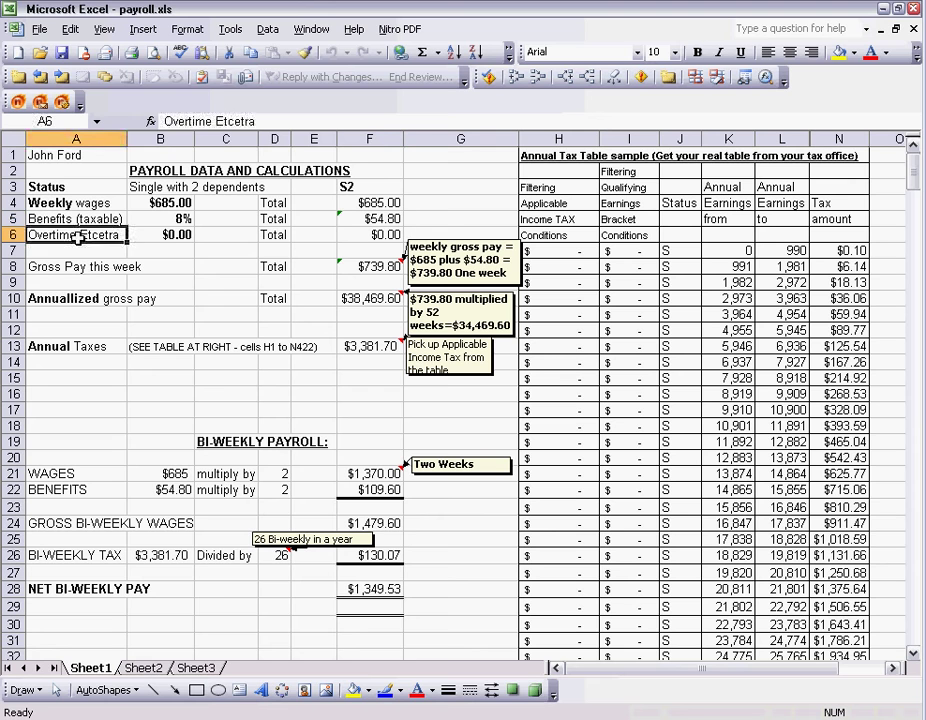
pyautogui.click(155, 236)
pyautogui.hotkey('ctrl', 'b')
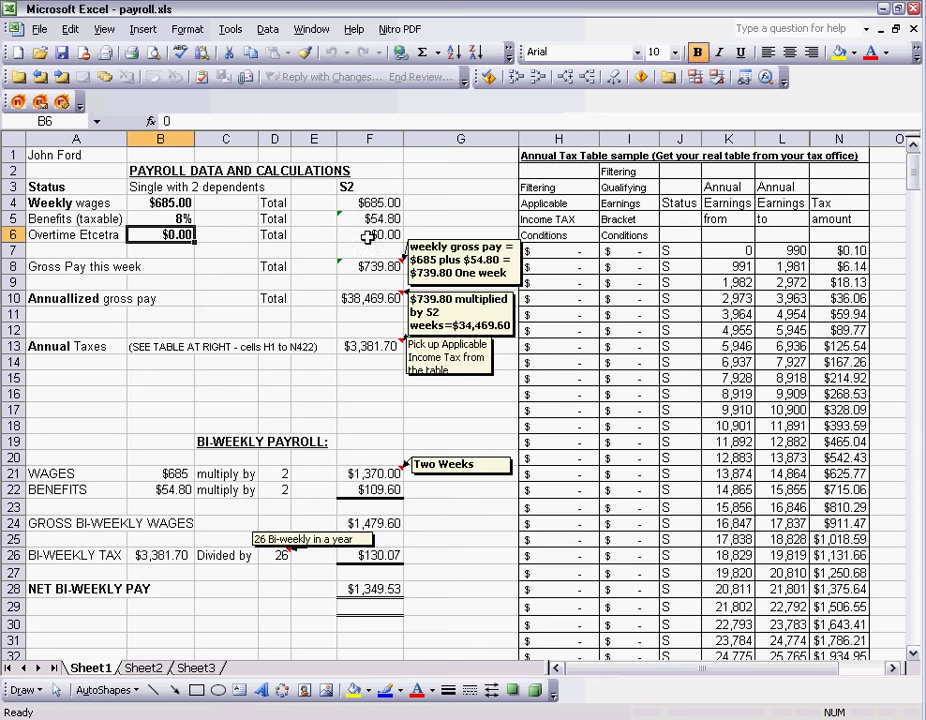
pyautogui.click(368, 236)
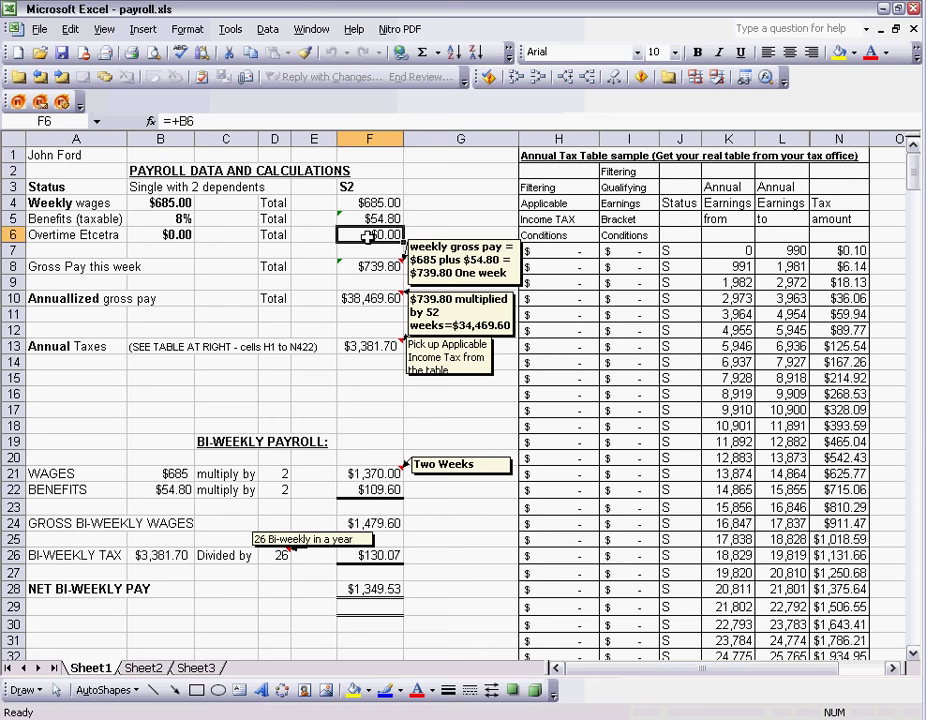
pyautogui.click(366, 267)
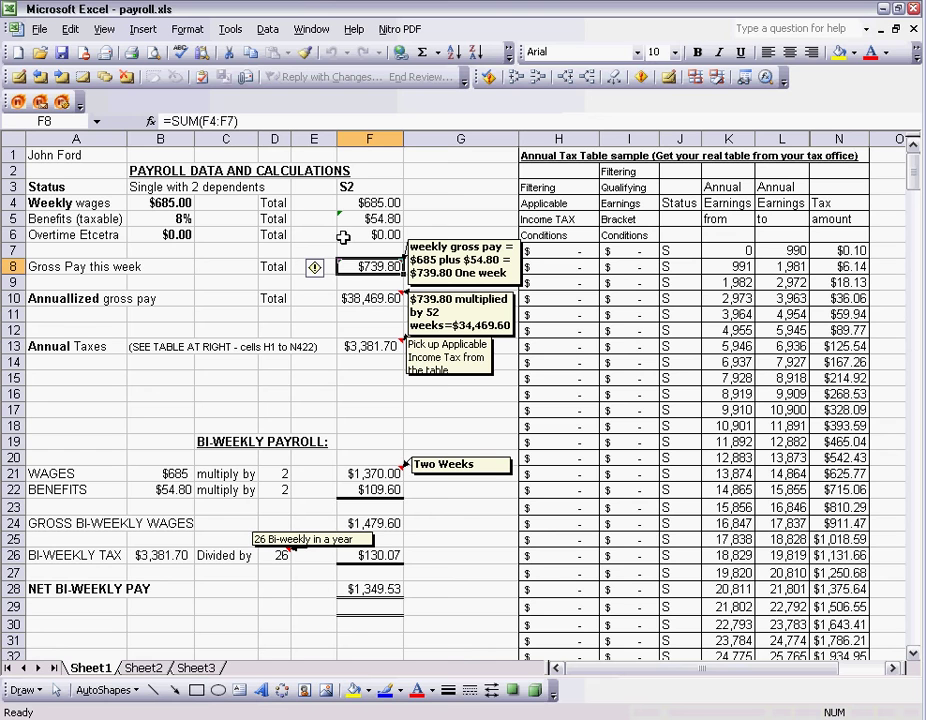
pyautogui.click(356, 300)
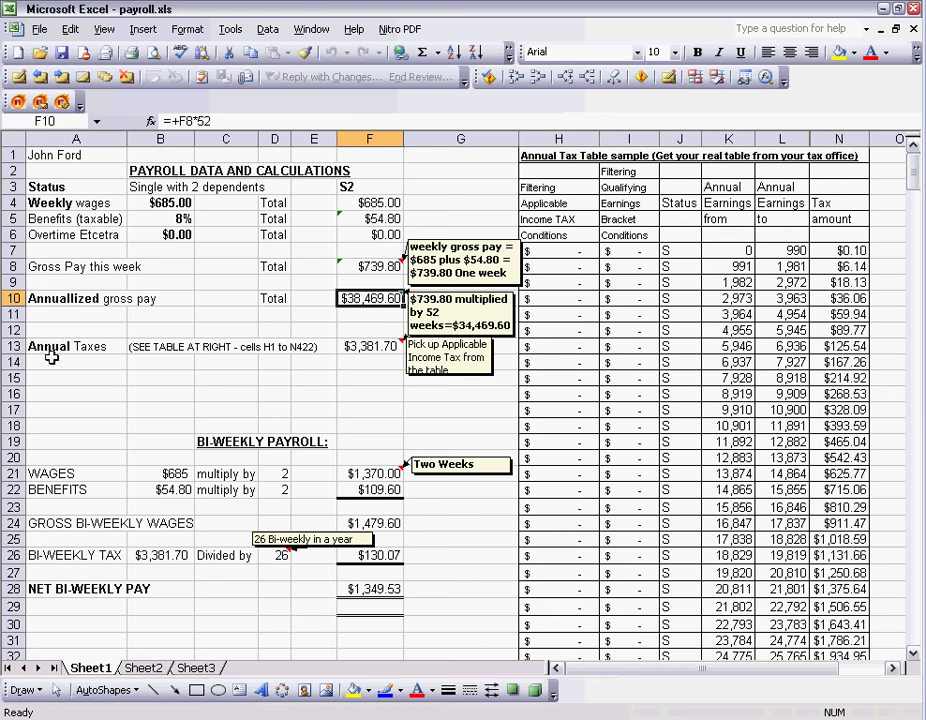
pyautogui.click(57, 302)
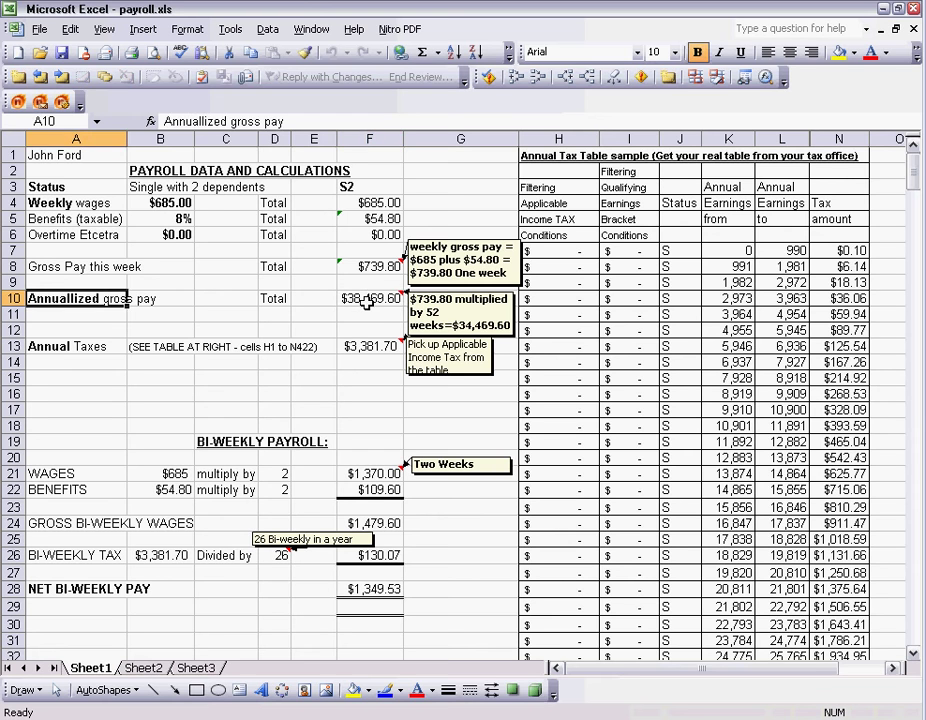
pyautogui.click(368, 304)
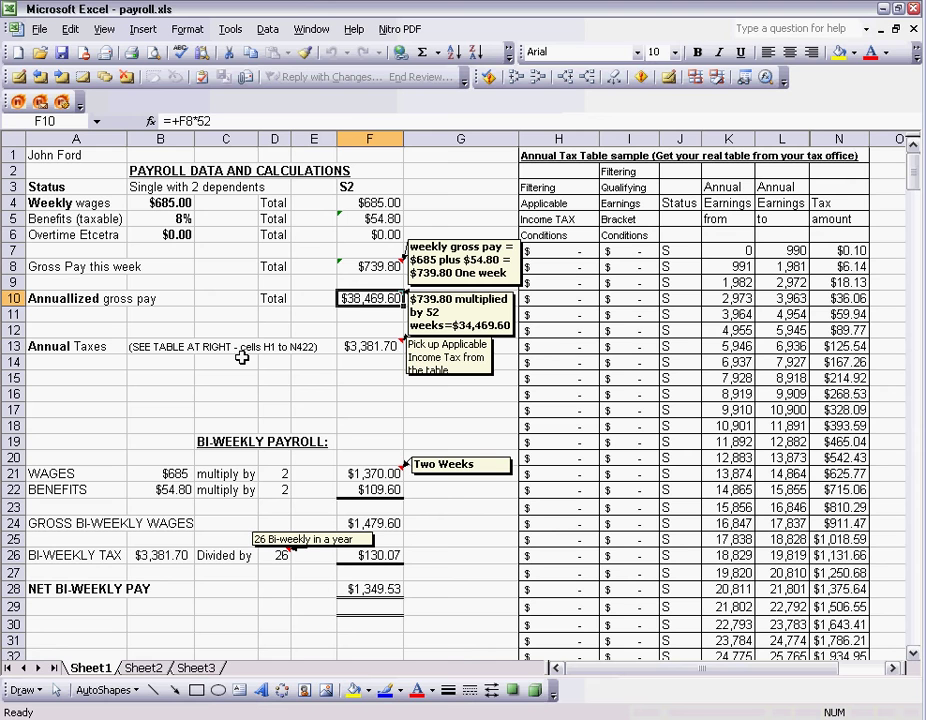
pyautogui.click(362, 347)
pyautogui.click(100, 347)
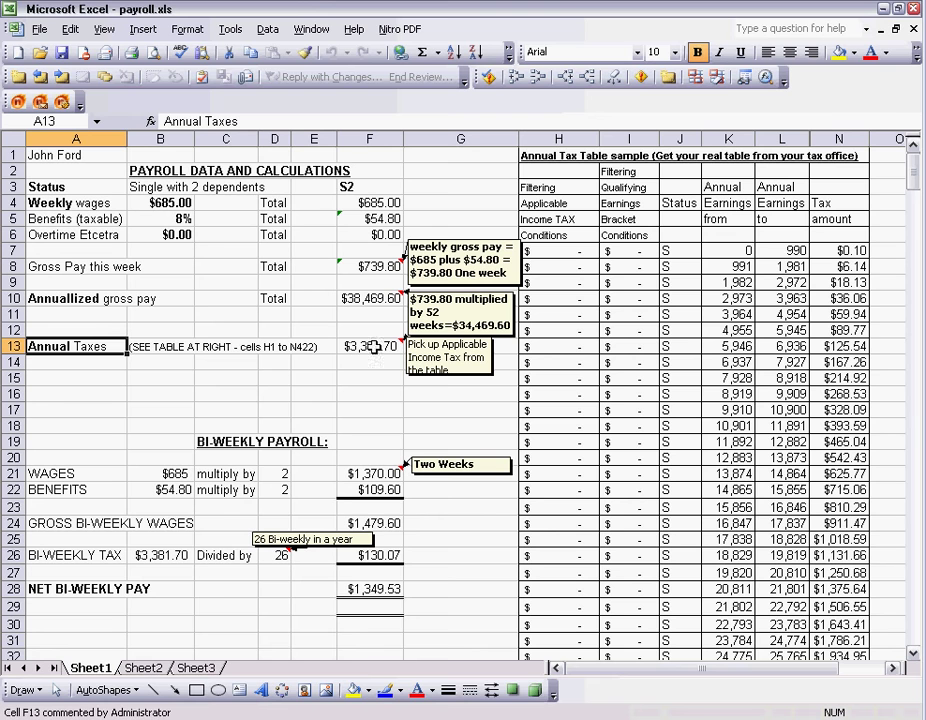
pyautogui.click(372, 347)
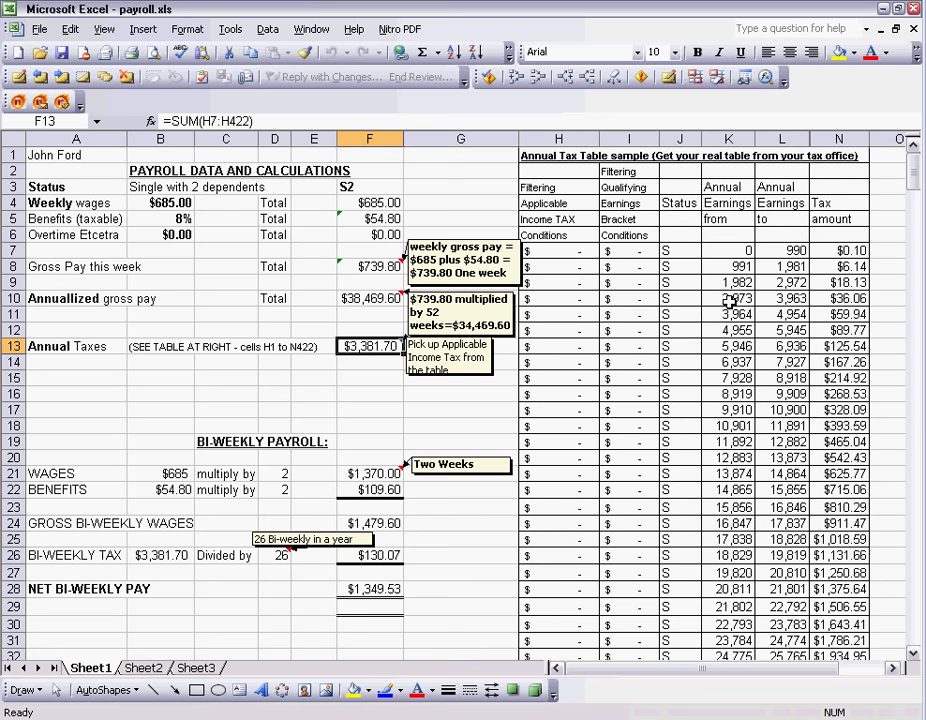
pyautogui.click(723, 248)
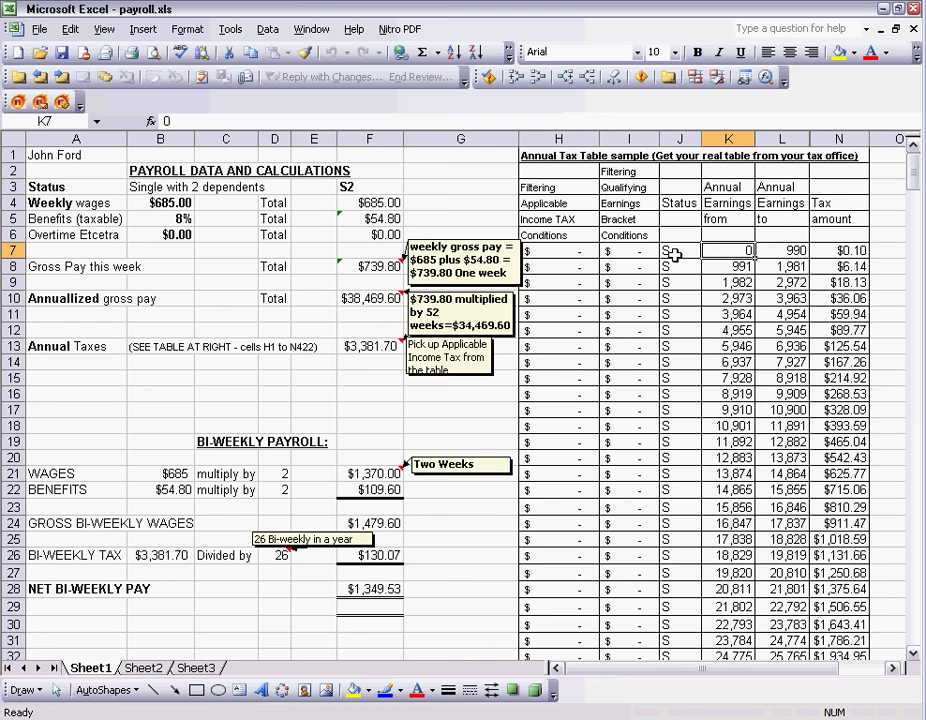
pyautogui.click(675, 254)
pyautogui.click(629, 253)
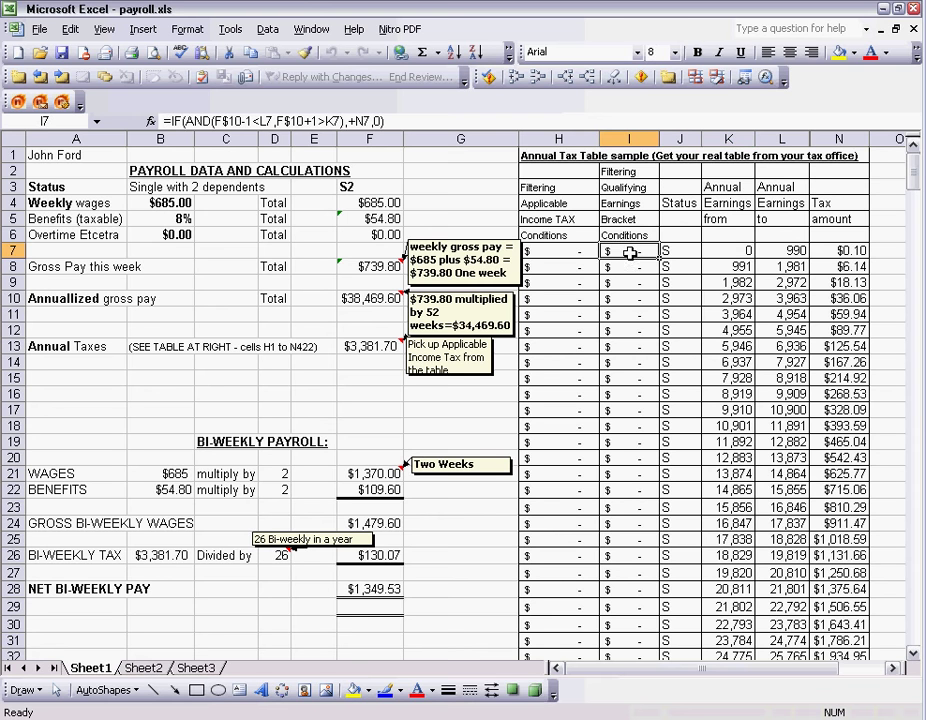
pyautogui.click(633, 270)
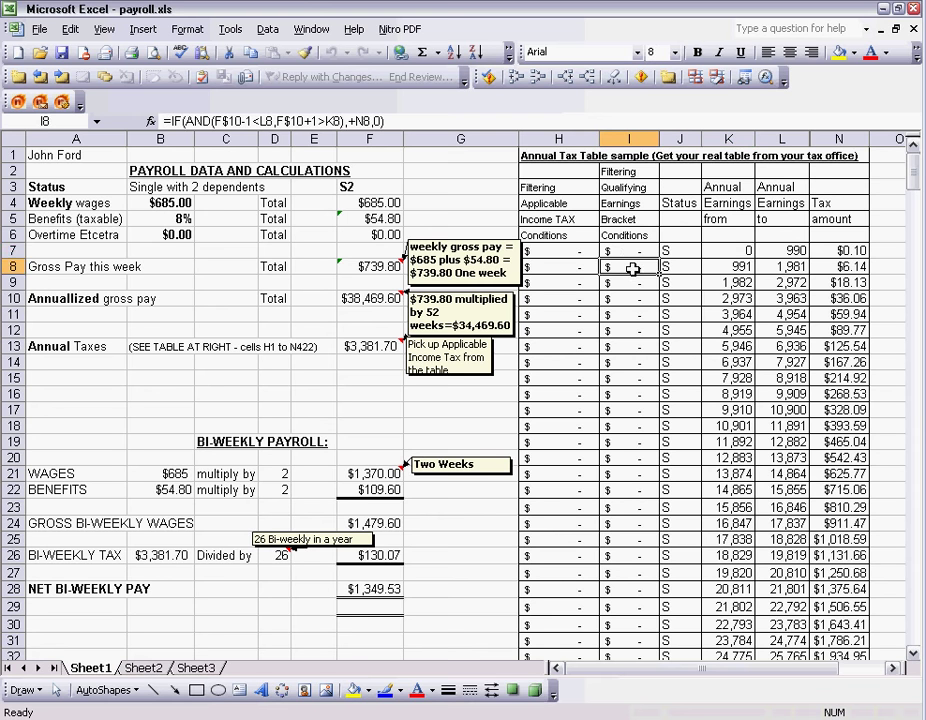
pyautogui.click(633, 282)
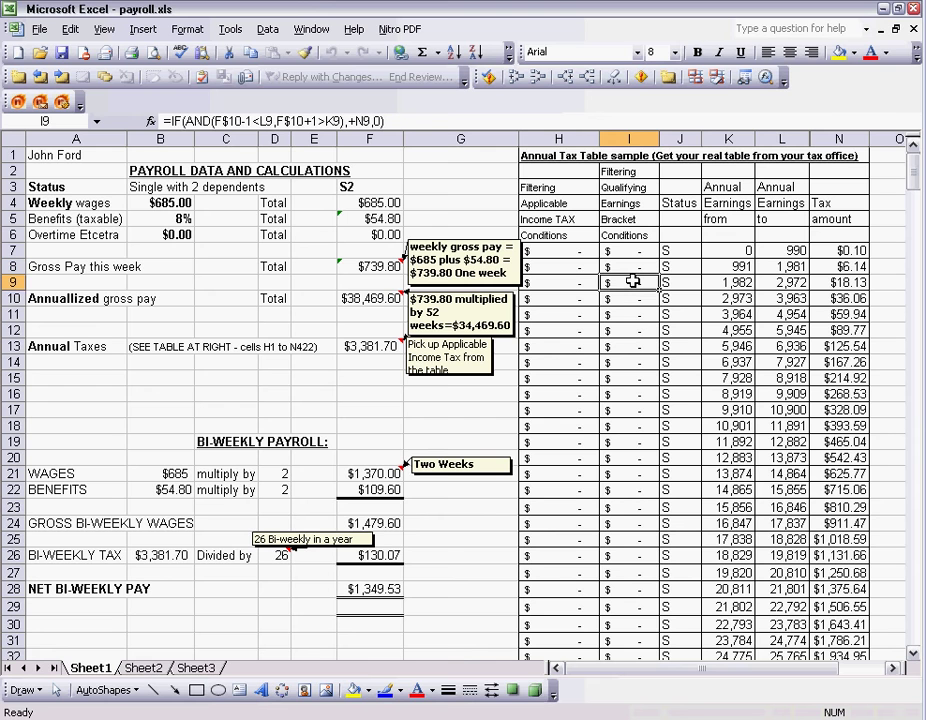
pyautogui.click(633, 299)
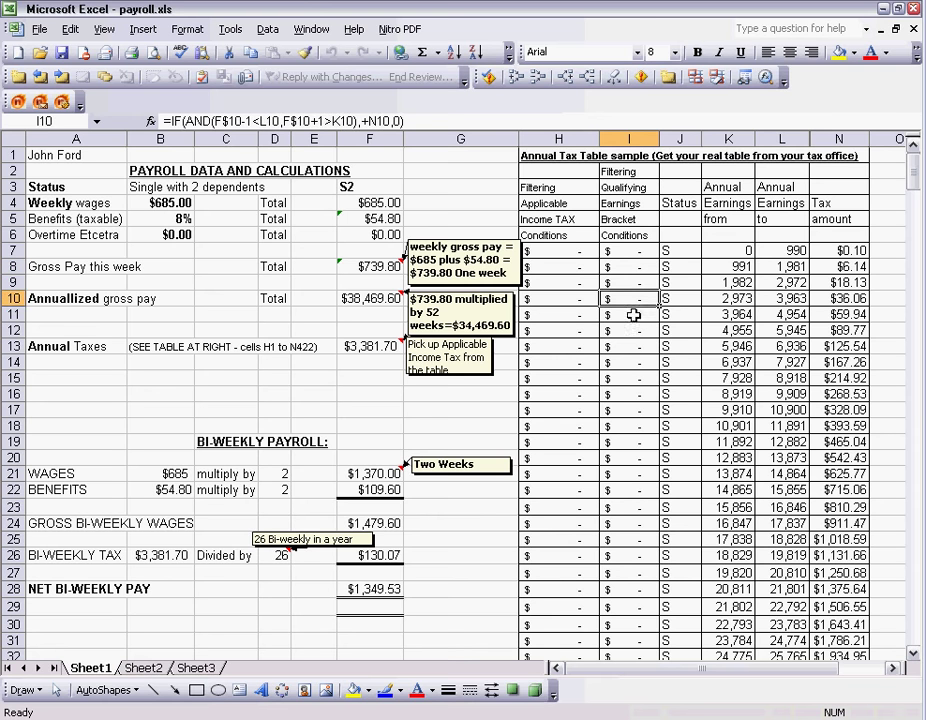
pyautogui.click(633, 316)
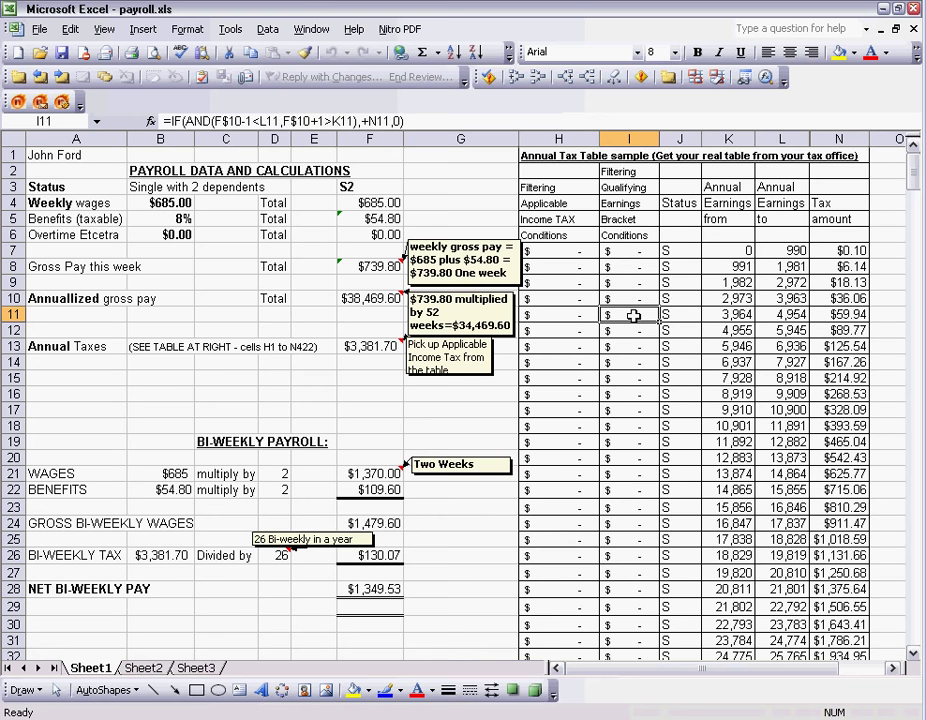
pyautogui.click(631, 256)
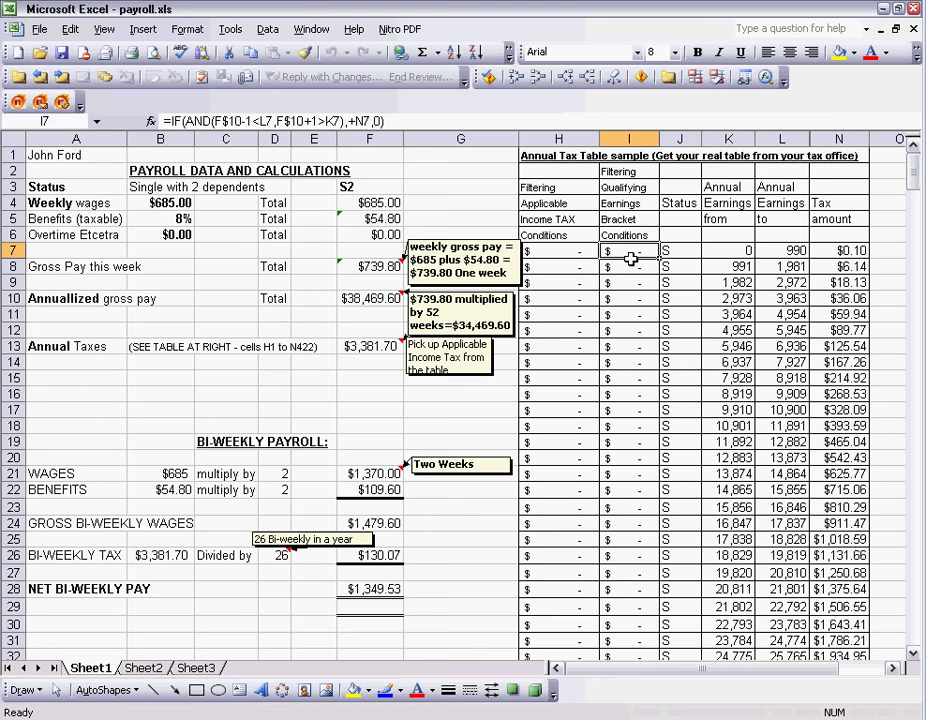
pyautogui.click(632, 267)
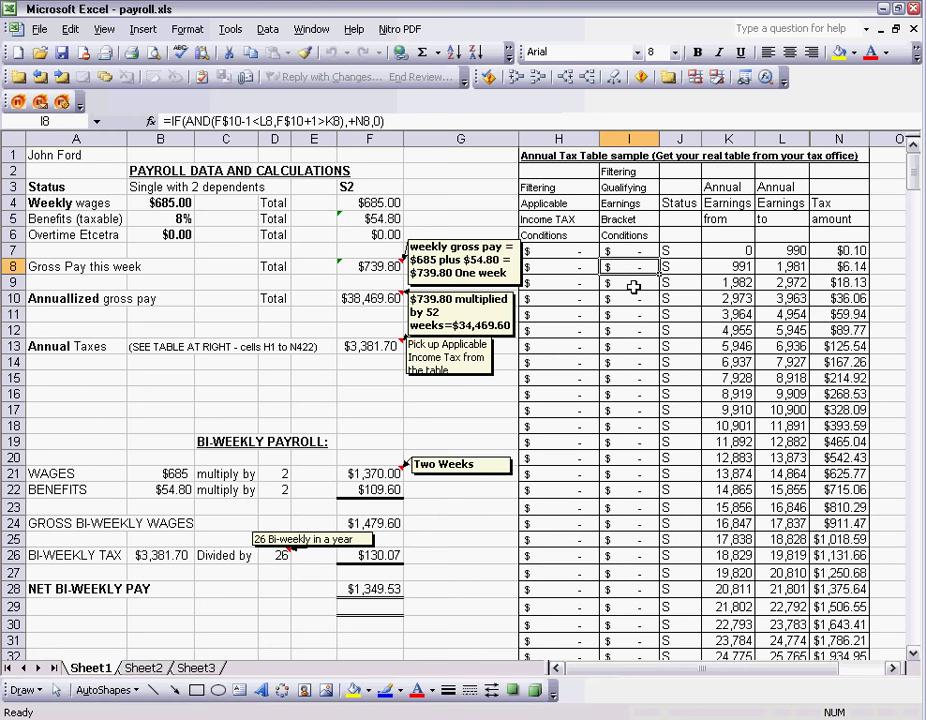
pyautogui.click(633, 286)
pyautogui.click(633, 300)
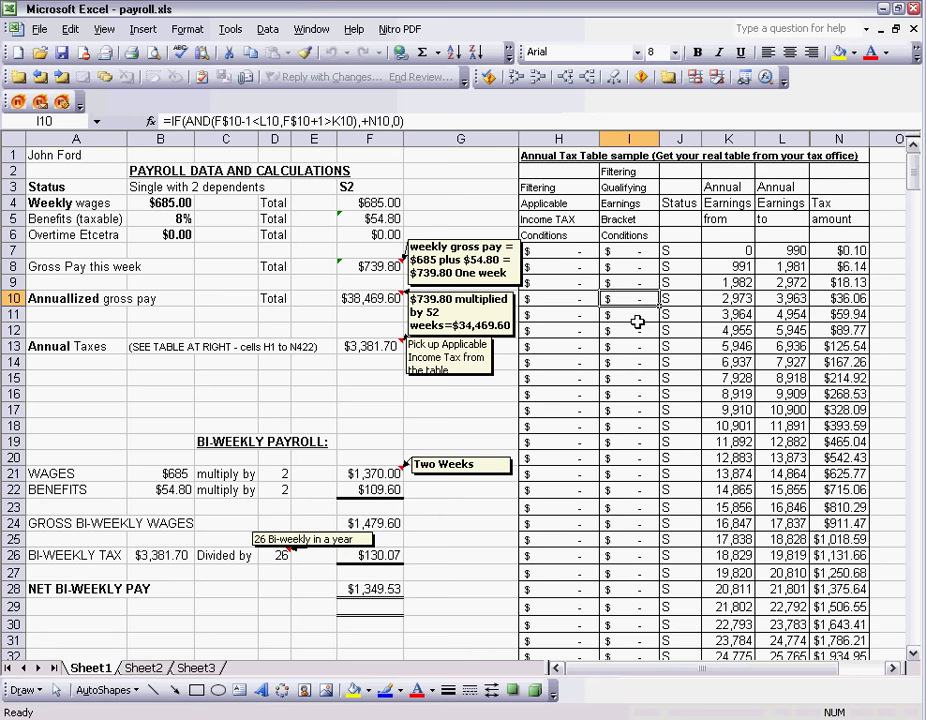
pyautogui.click(637, 316)
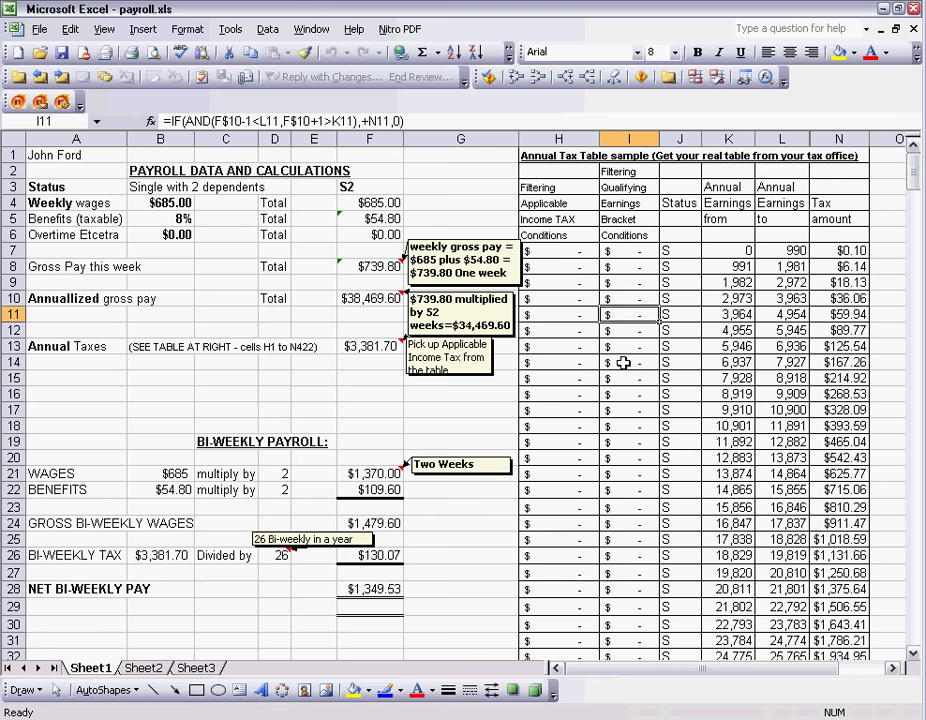
pyautogui.click(560, 254)
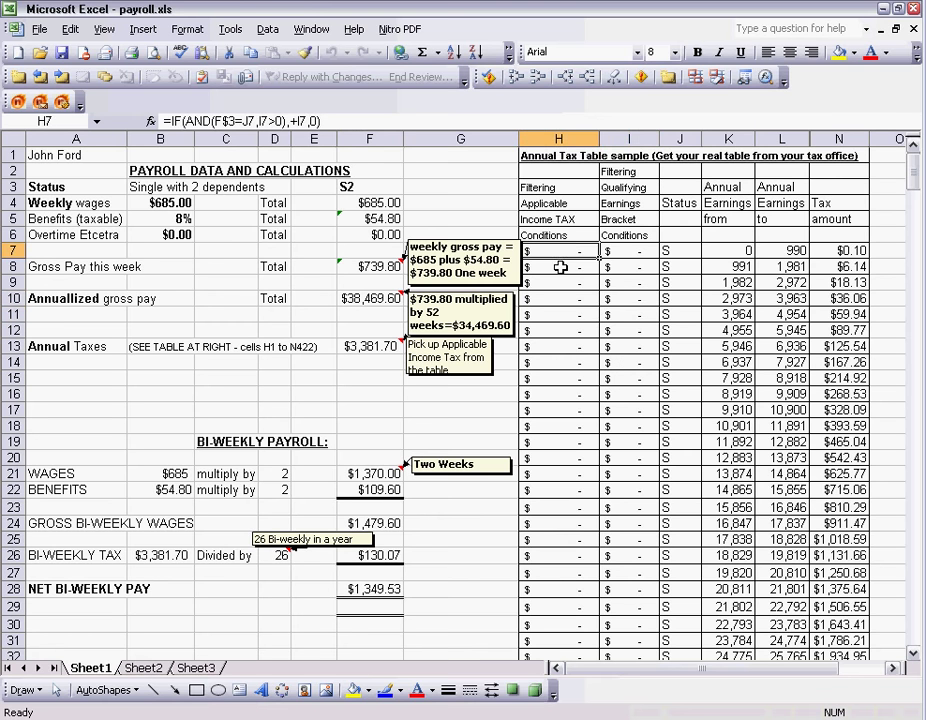
pyautogui.click(562, 268)
pyautogui.click(563, 284)
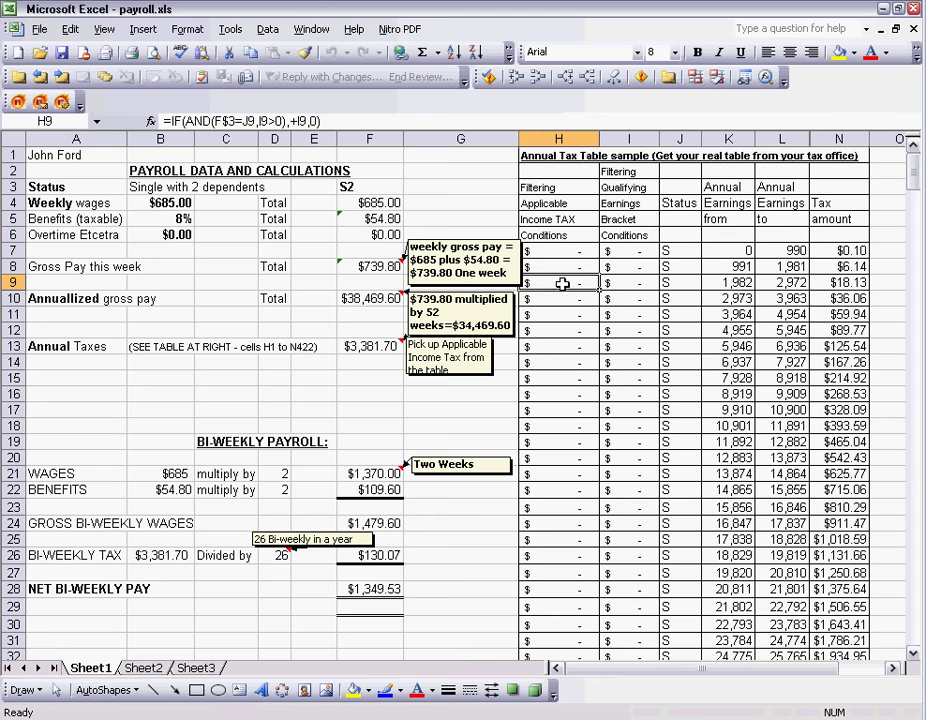
pyautogui.click(563, 301)
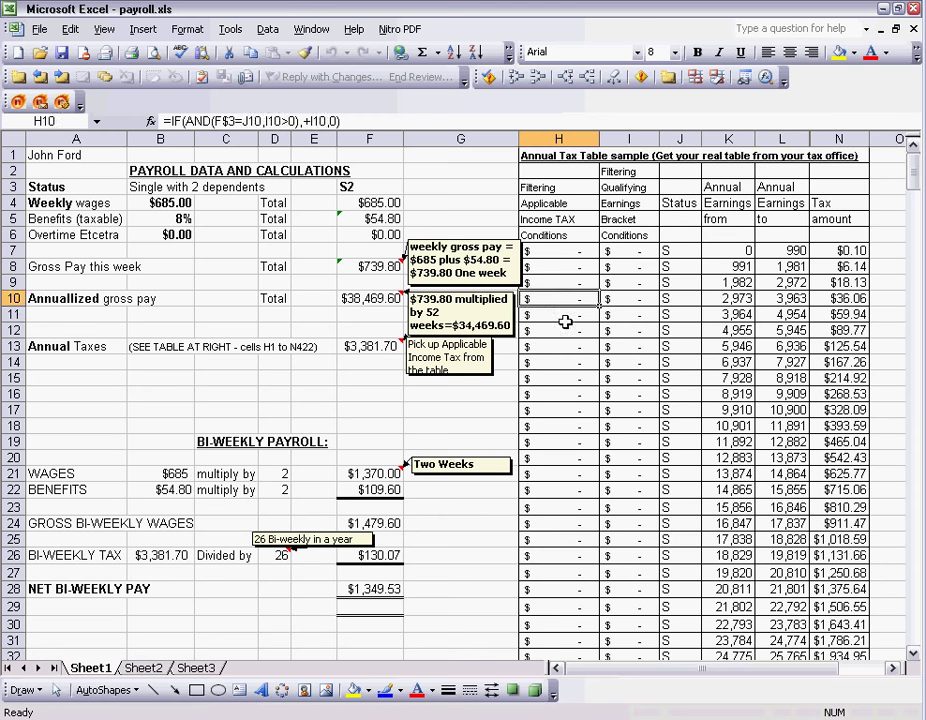
pyautogui.click(563, 317)
pyautogui.click(565, 255)
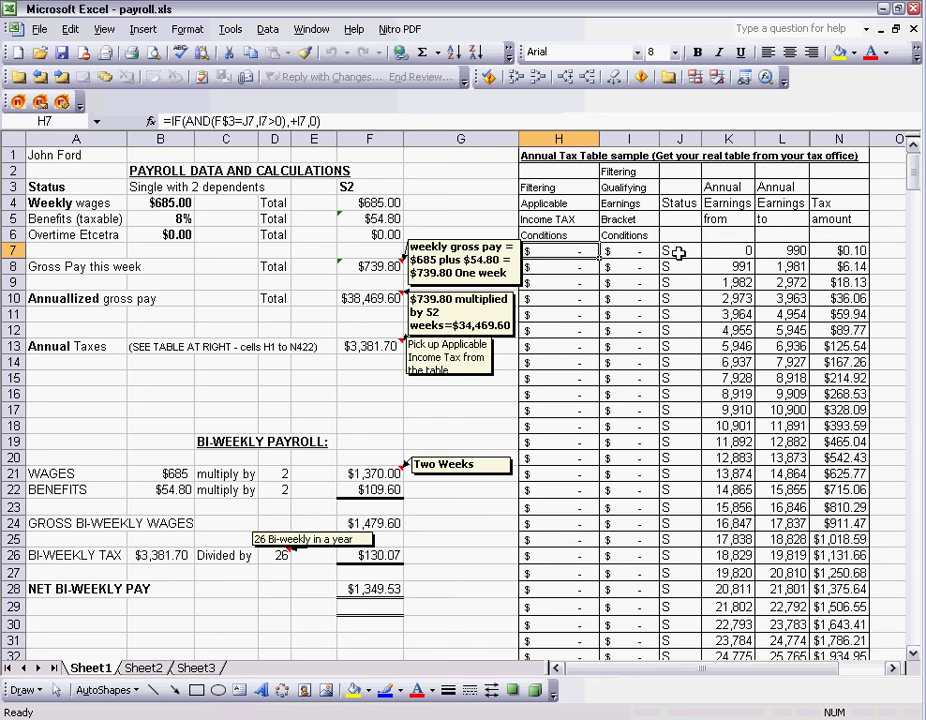
pyautogui.click(678, 253)
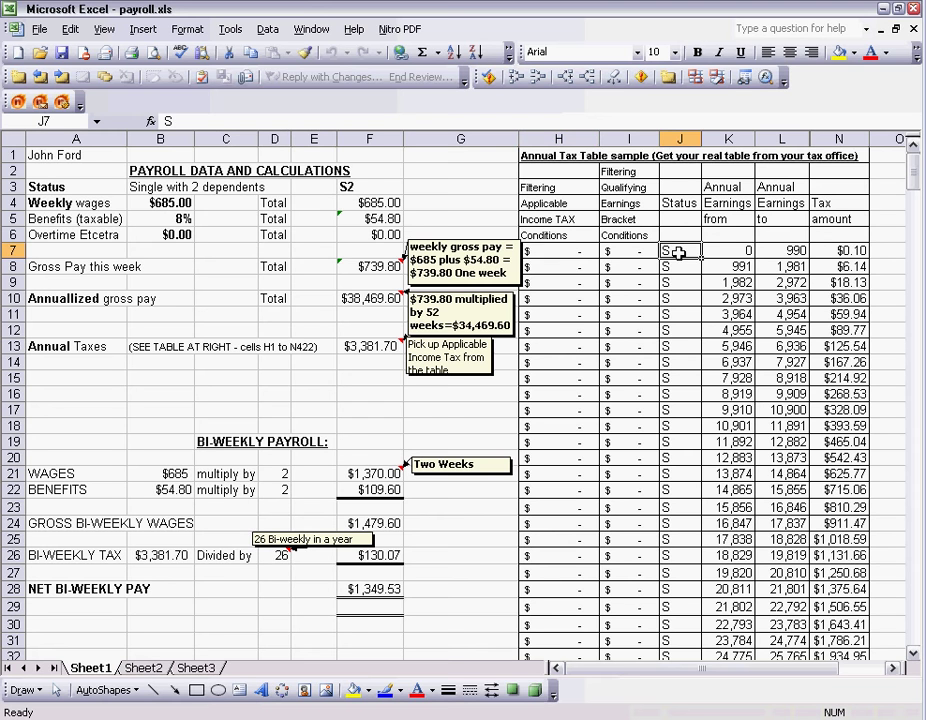
pyautogui.click(579, 253)
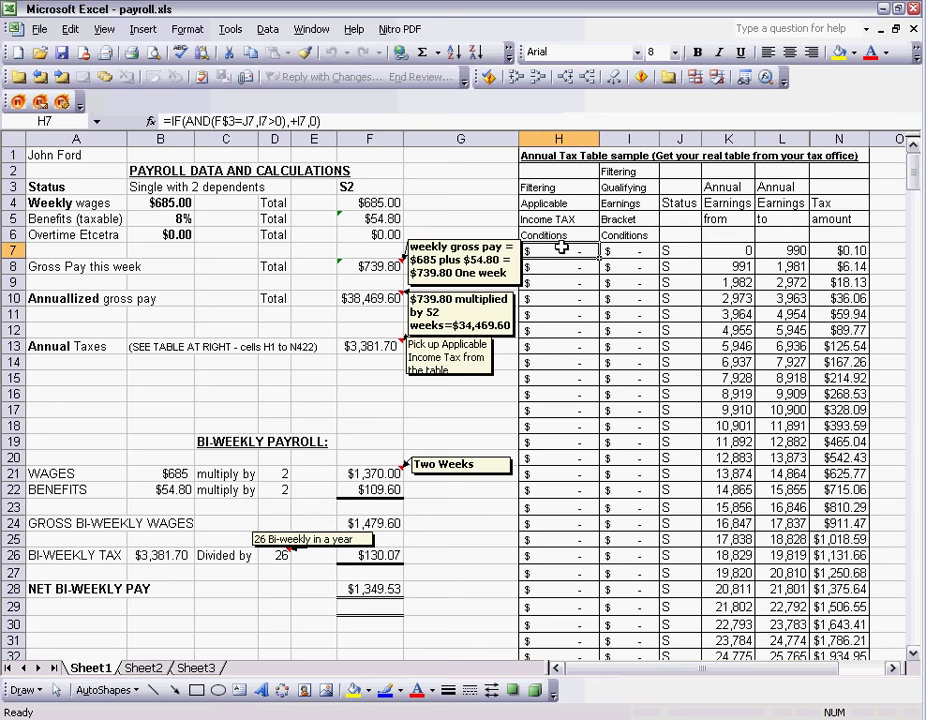
pyautogui.click(626, 256)
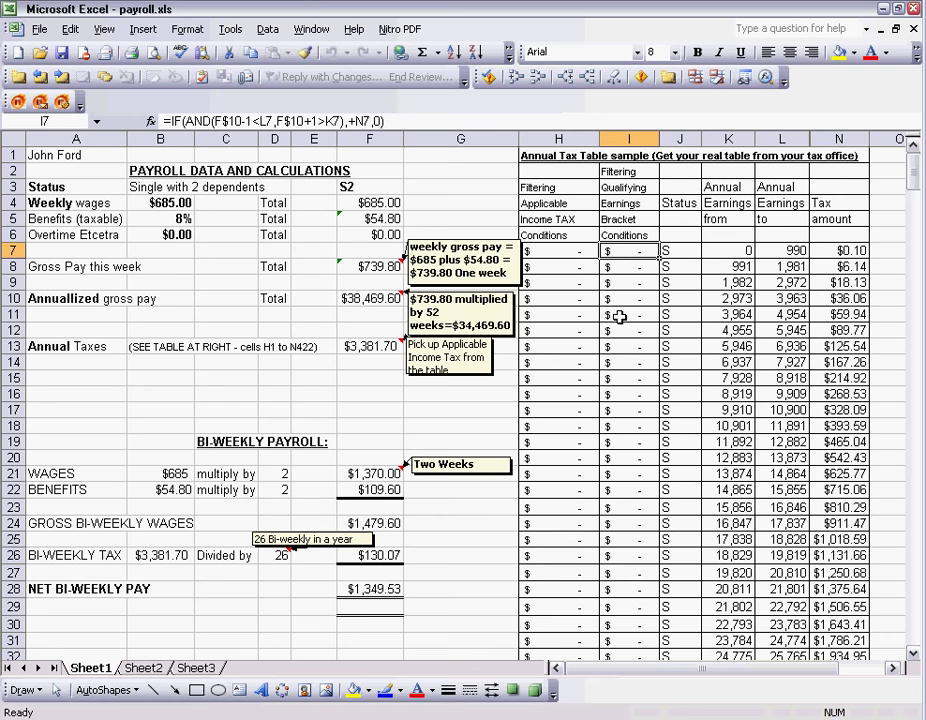
pyautogui.scroll(-5, 620, 316)
pyautogui.scroll(-4, 620, 316)
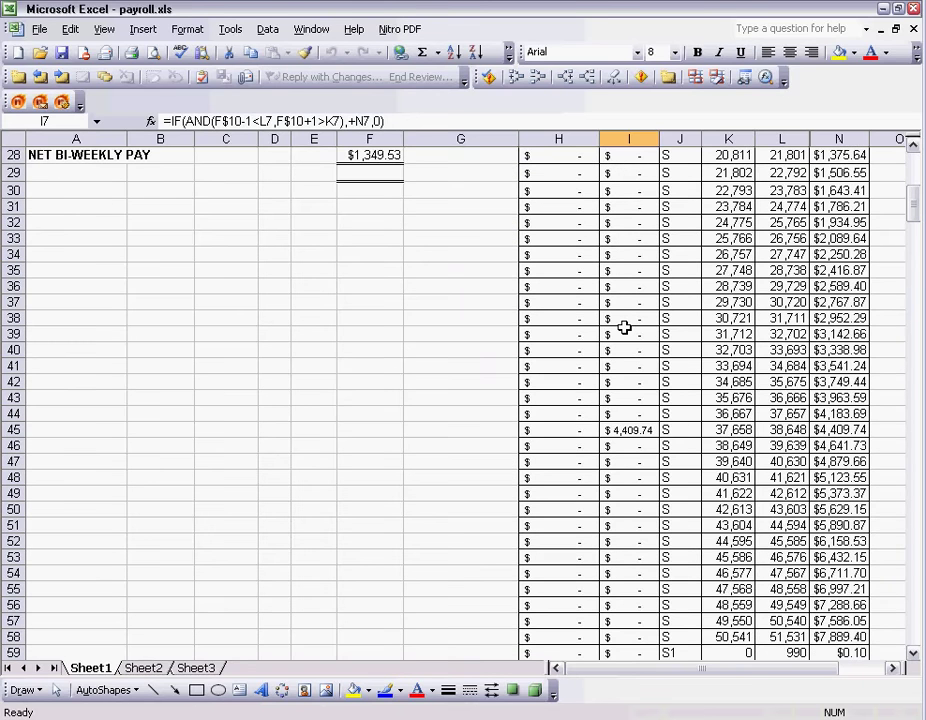
pyautogui.scroll(-1, 624, 327)
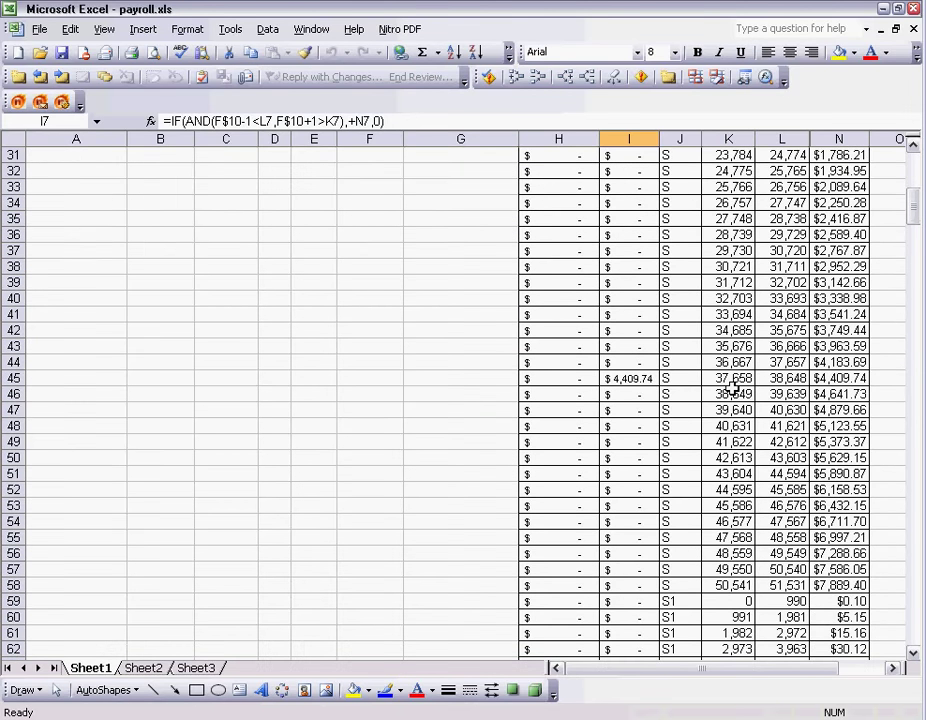
pyautogui.click(645, 379)
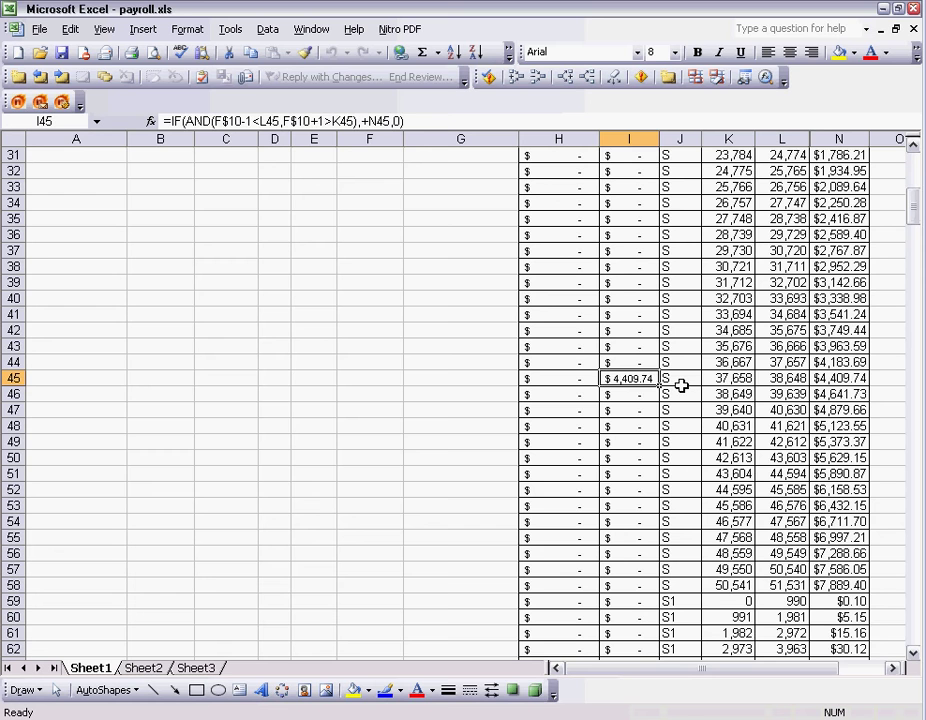
pyautogui.click(680, 385)
pyautogui.scroll(-4, 645, 389)
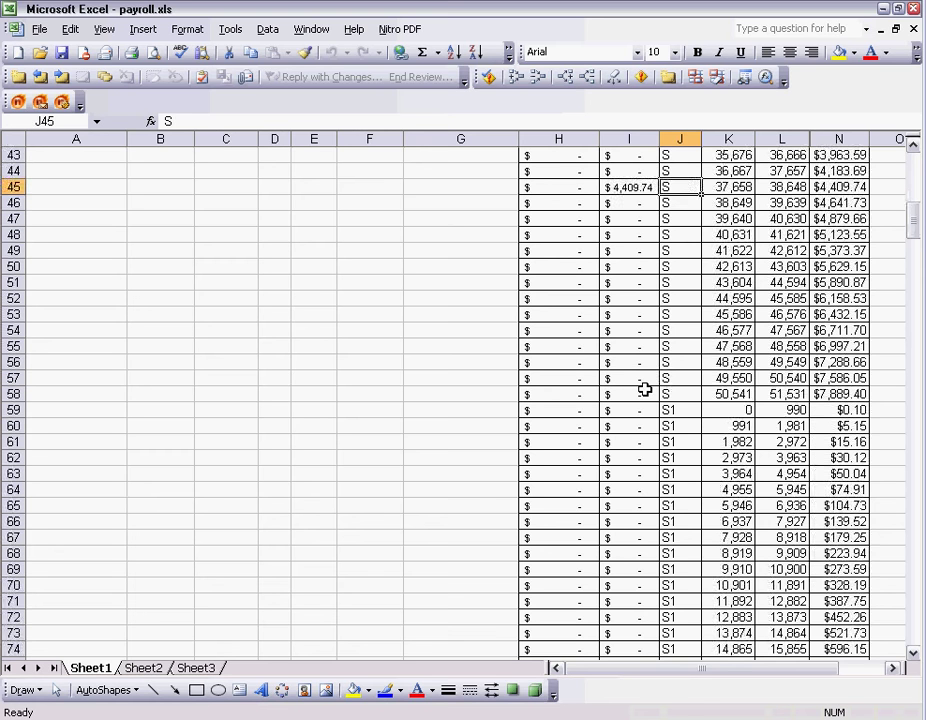
pyautogui.scroll(-10, 645, 389)
pyautogui.scroll(-3, 645, 389)
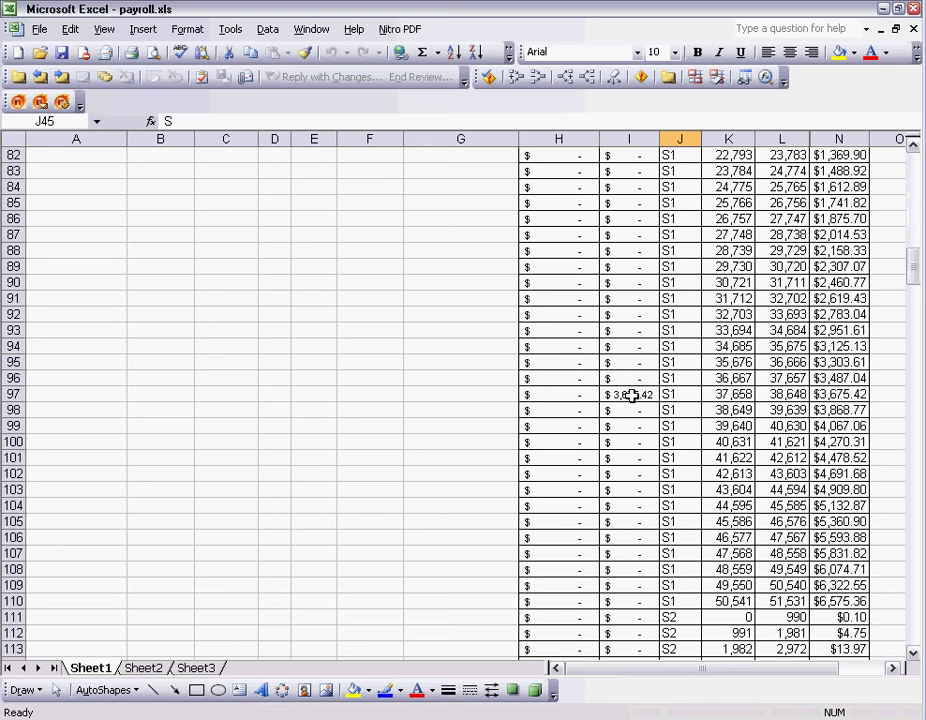
pyautogui.click(639, 394)
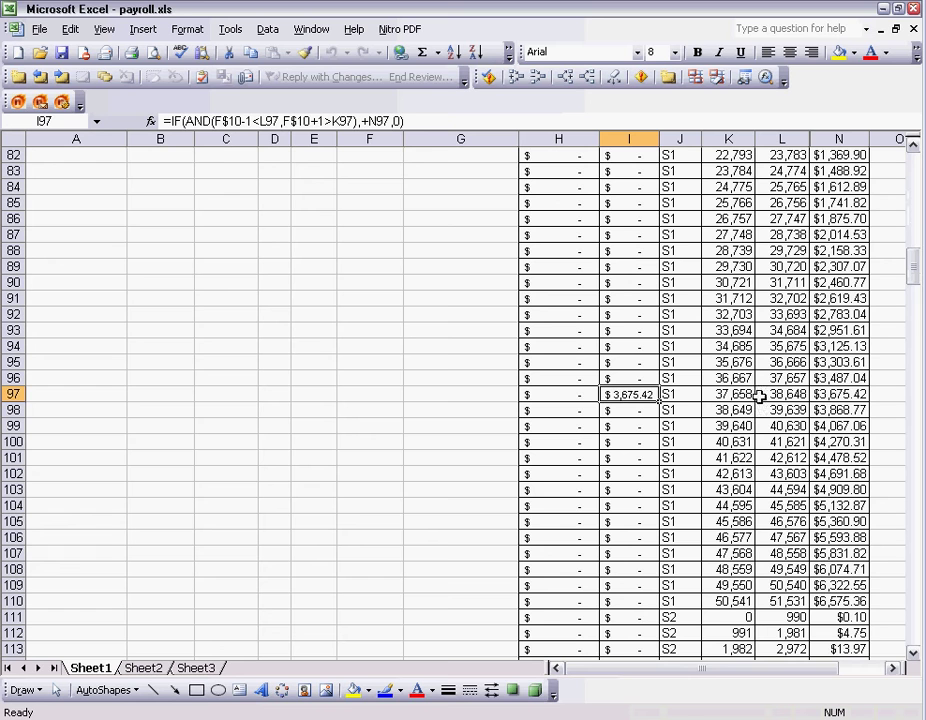
pyautogui.click(684, 398)
pyautogui.scroll(-3, 657, 405)
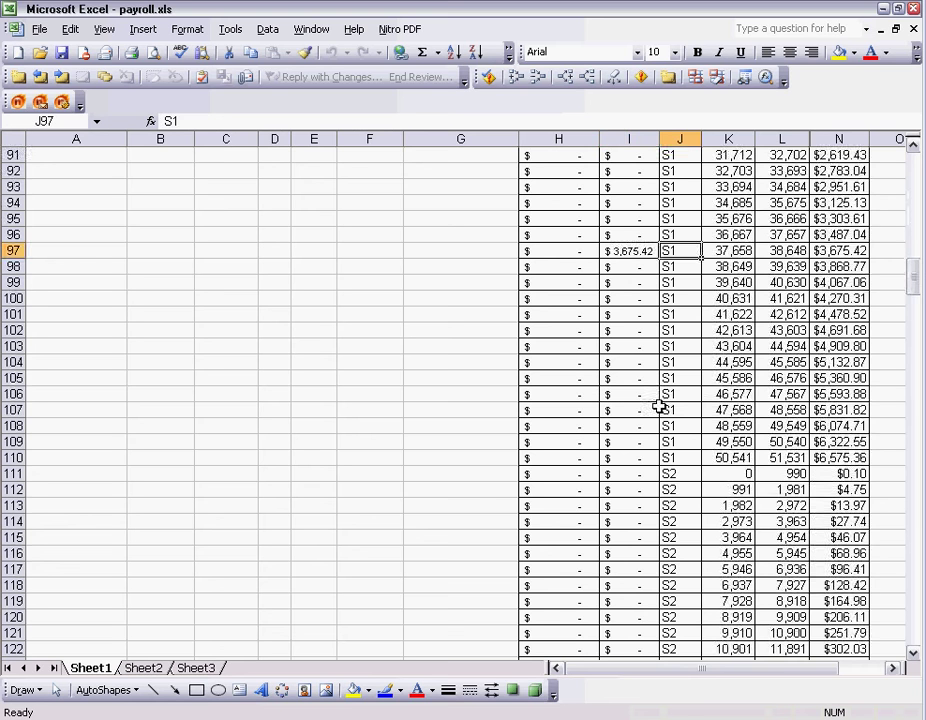
pyautogui.scroll(-7, 656, 406)
pyautogui.scroll(-6, 656, 406)
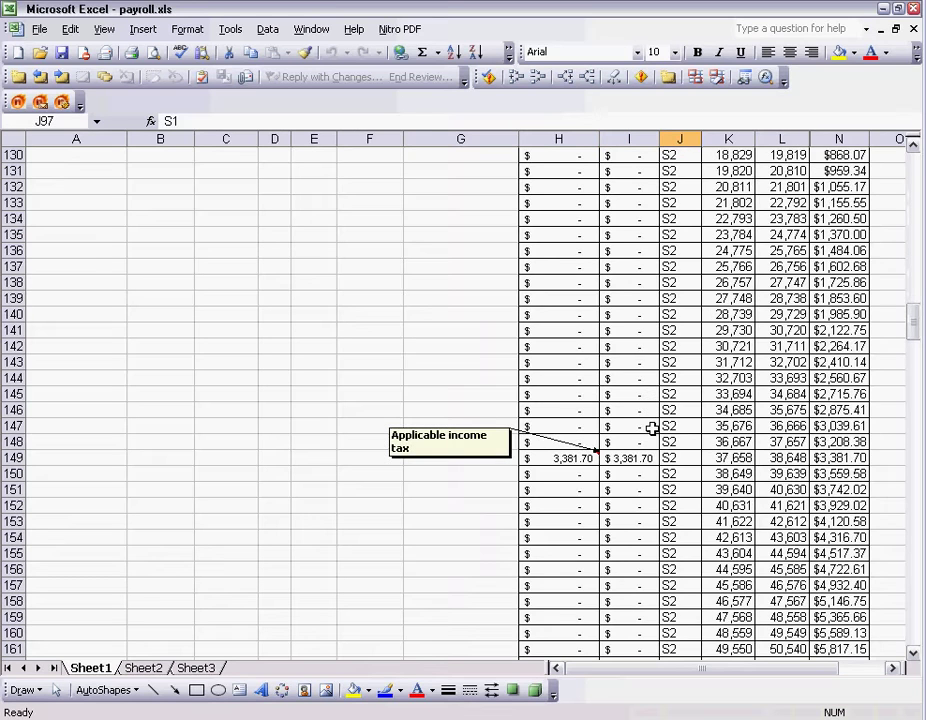
pyautogui.click(690, 457)
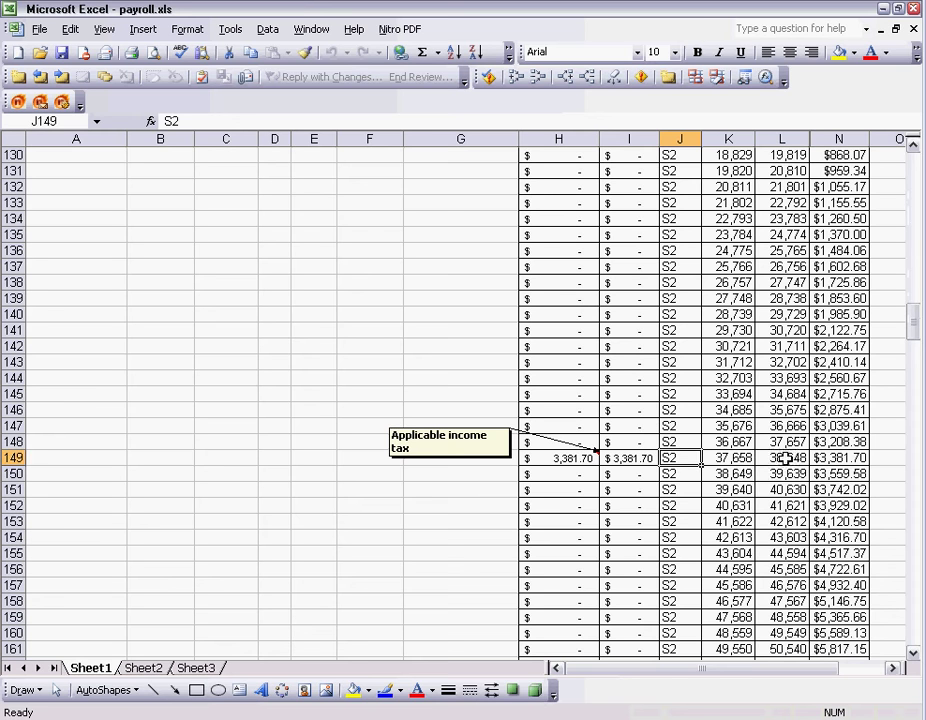
pyautogui.click(772, 457)
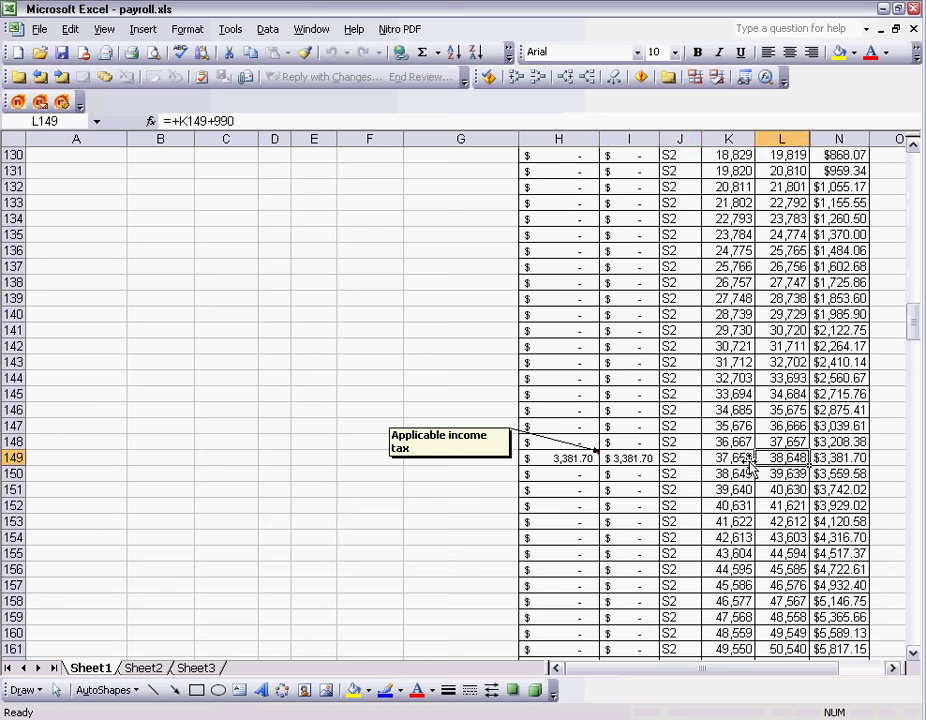
pyautogui.click(728, 457)
pyautogui.click(669, 458)
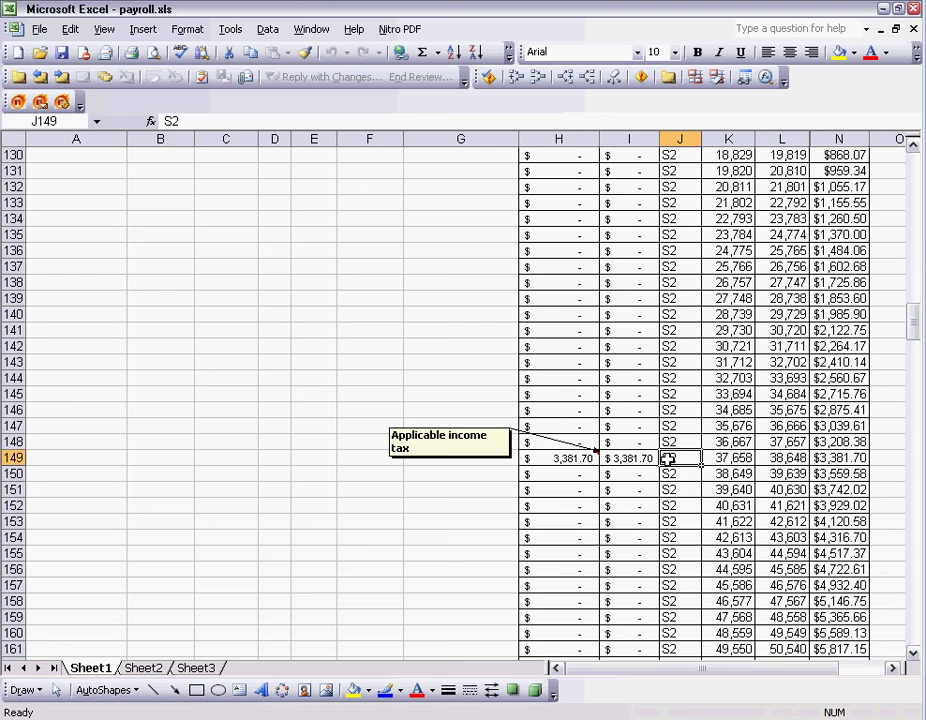
pyautogui.click(622, 459)
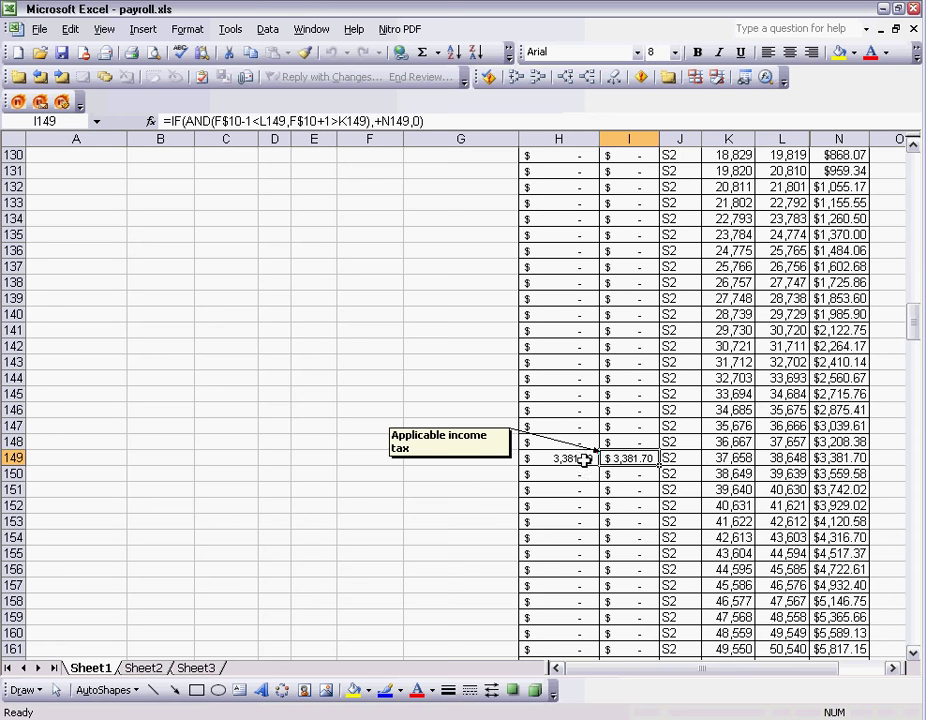
pyautogui.click(568, 459)
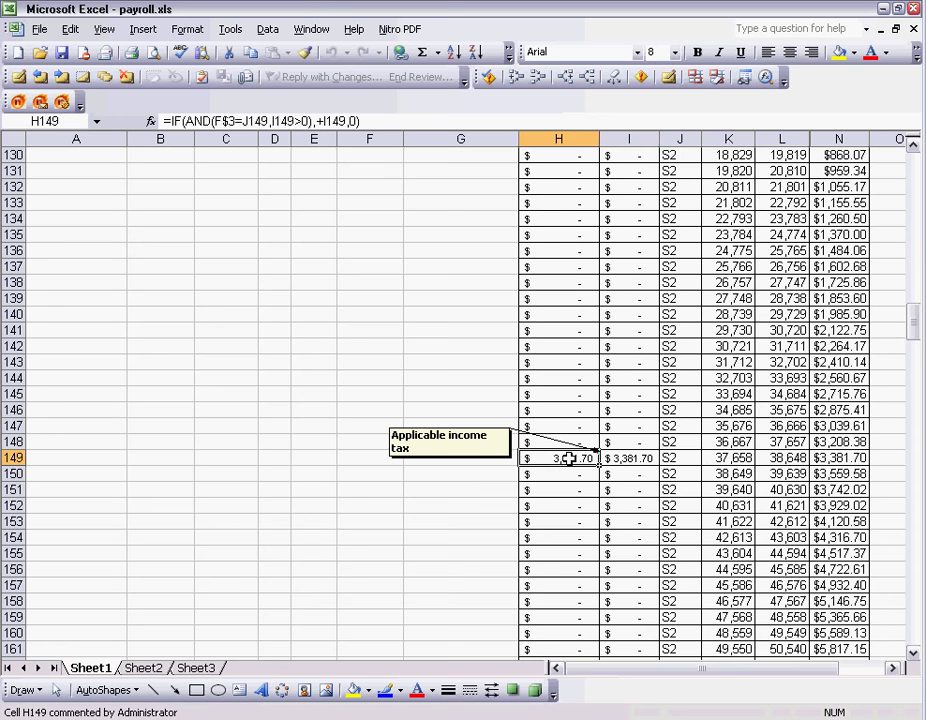
pyautogui.click(622, 459)
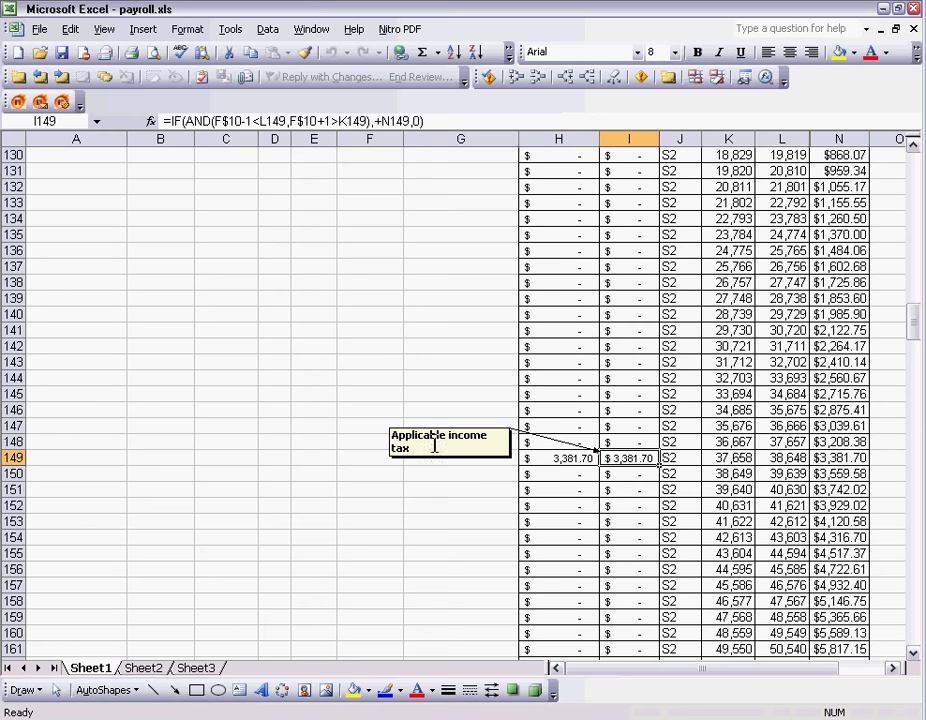
pyautogui.click(570, 460)
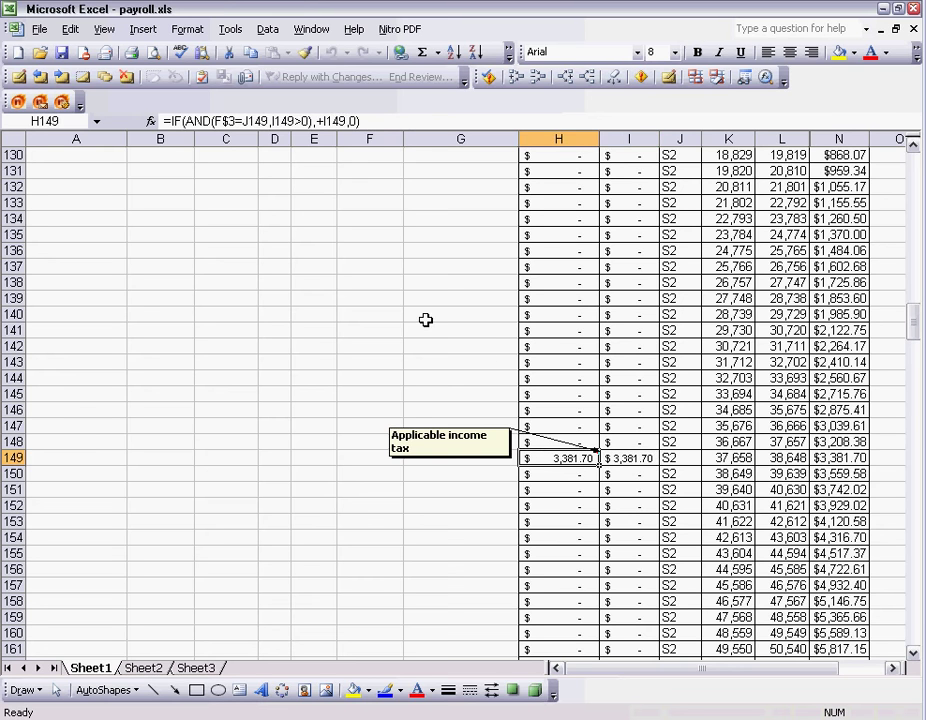
pyautogui.scroll(2, 425, 319)
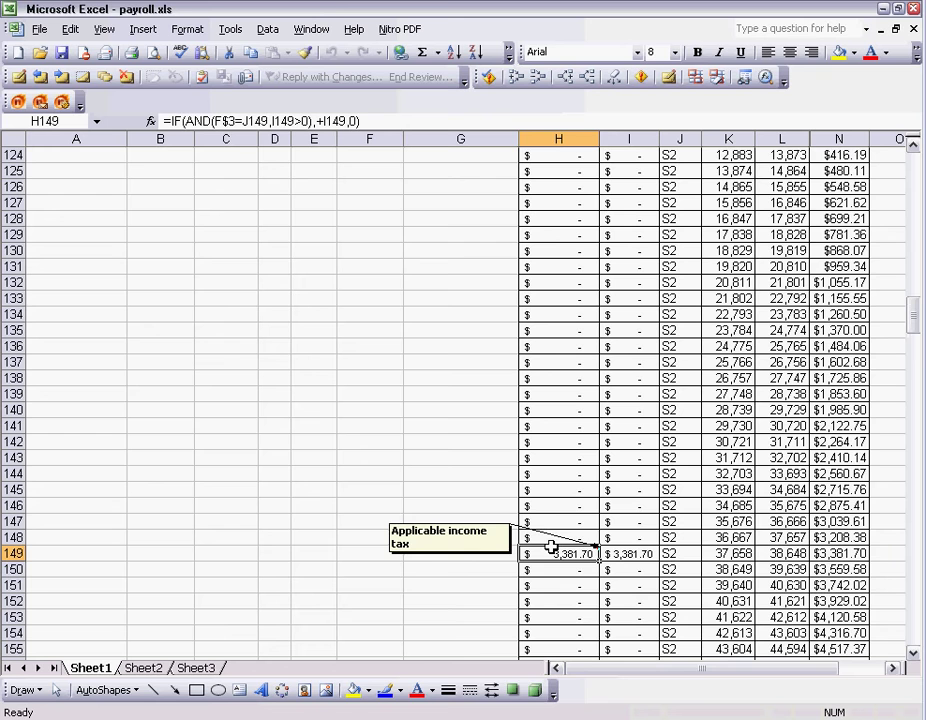
# Scroll up until rows 4 onward of the payroll summary are visible again.
pyautogui.scroll(1, 436, 401)
pyautogui.scroll(13, 436, 401)
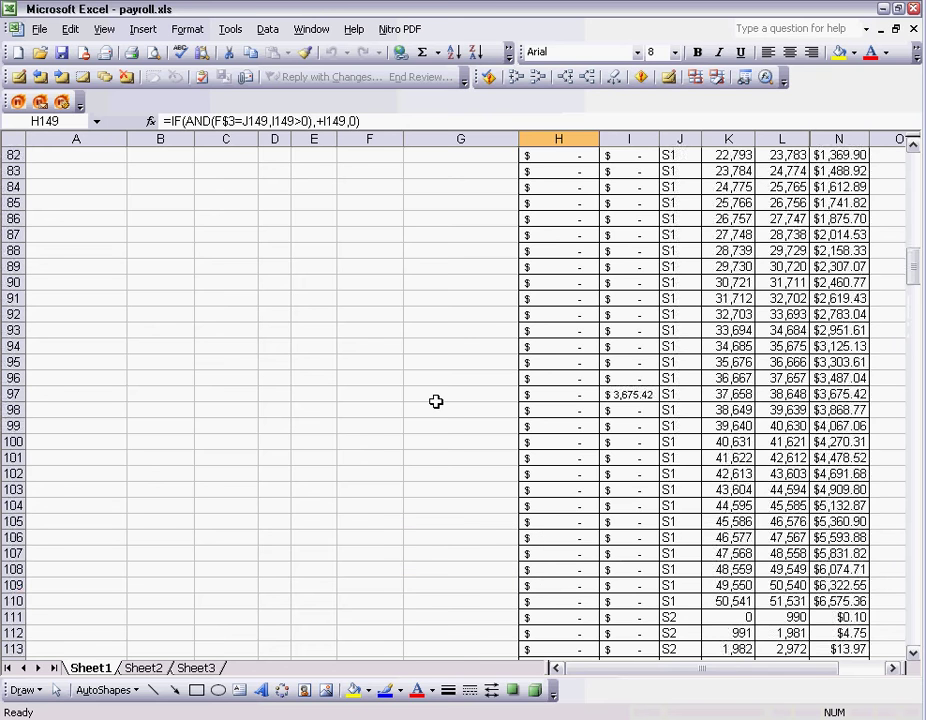
pyautogui.scroll(15, 436, 401)
pyautogui.scroll(11, 436, 401)
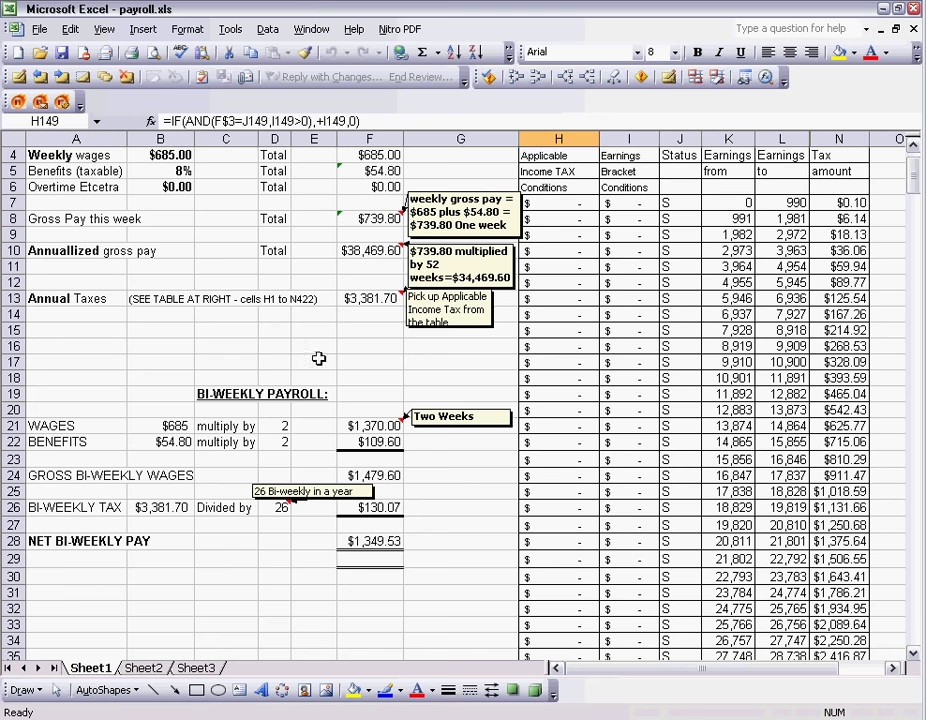
pyautogui.click(372, 298)
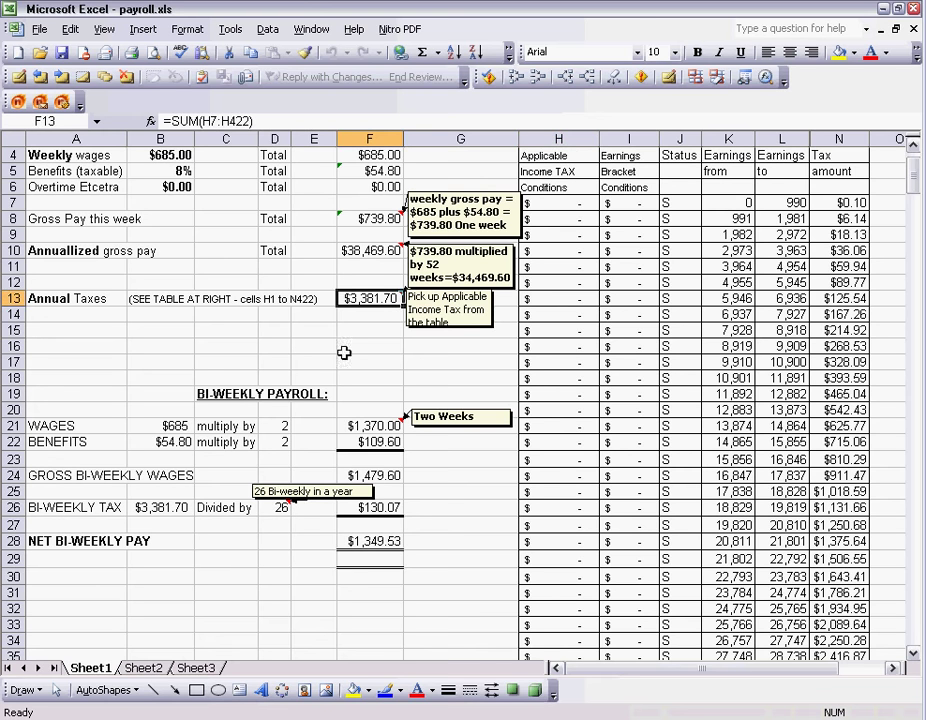
pyautogui.click(175, 426)
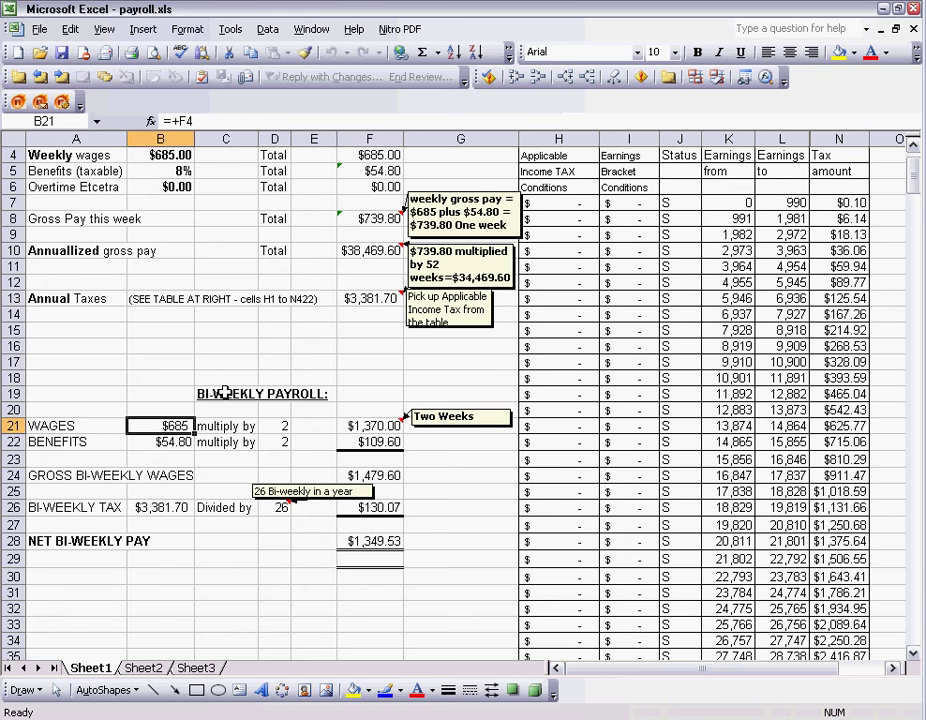
pyautogui.scroll(1, 365, 193)
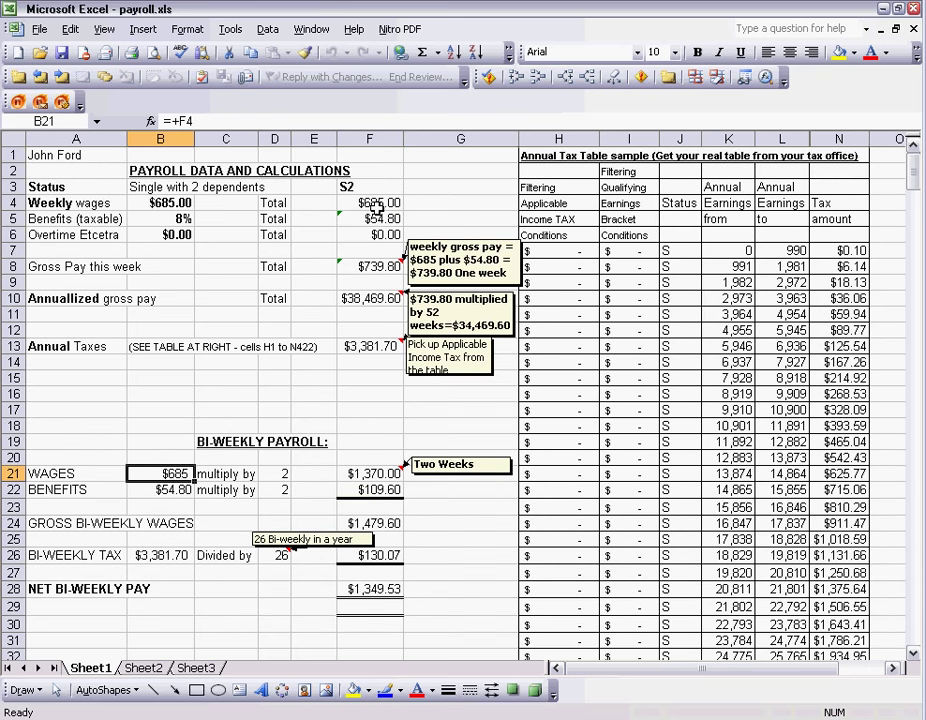
pyautogui.click(289, 471)
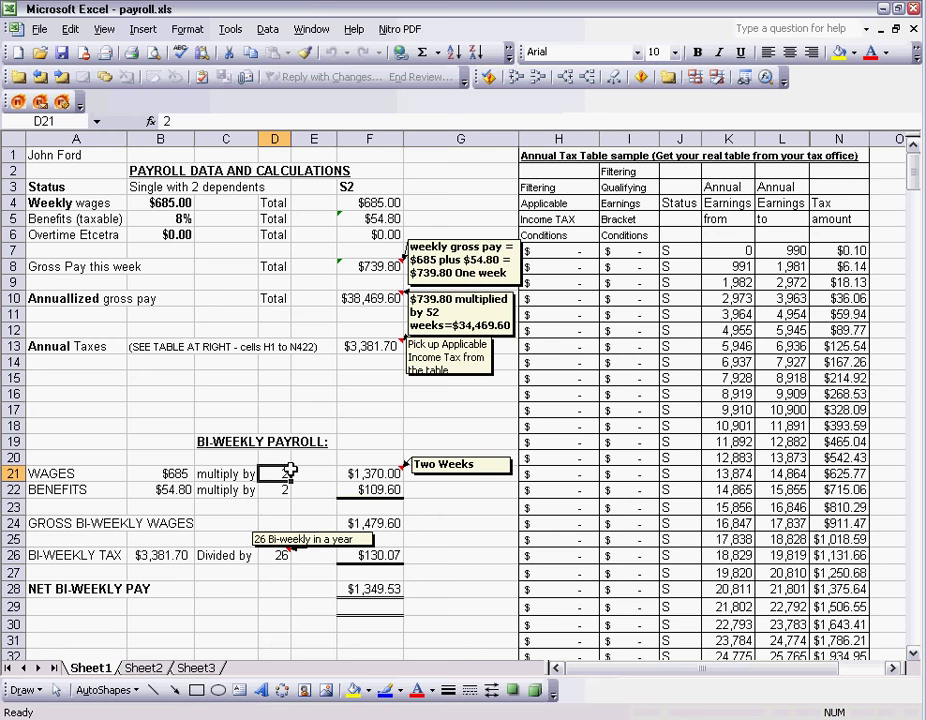
pyautogui.click(367, 476)
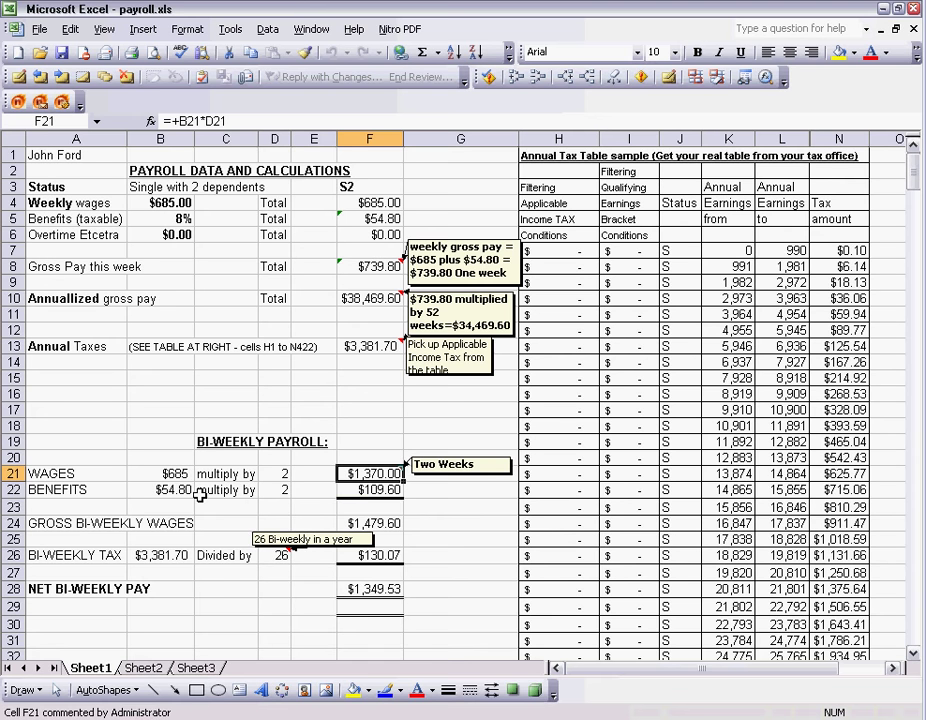
pyautogui.click(176, 491)
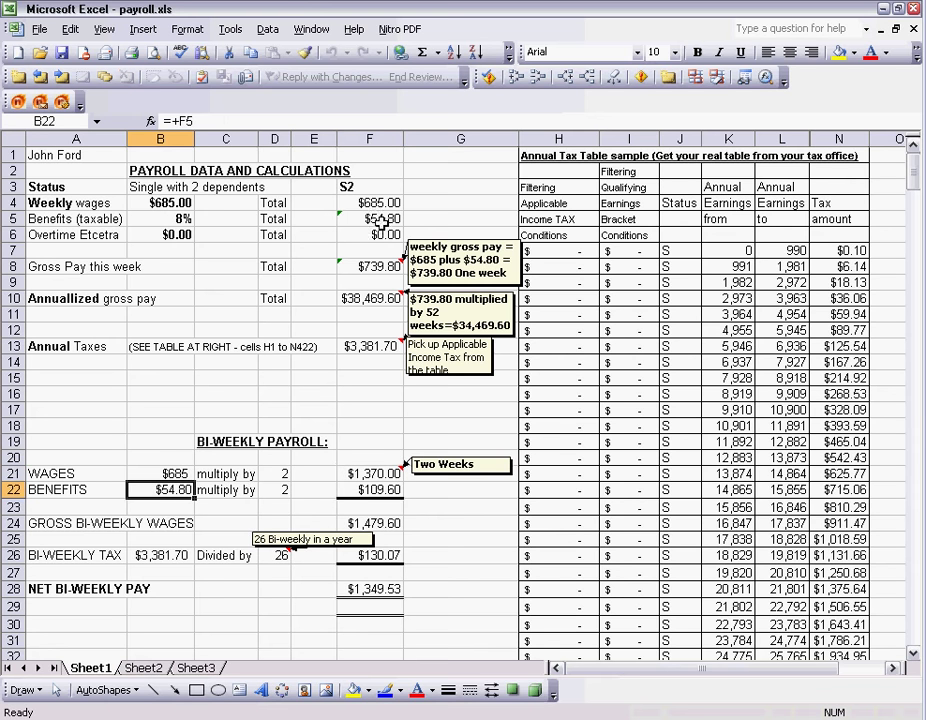
pyautogui.click(278, 491)
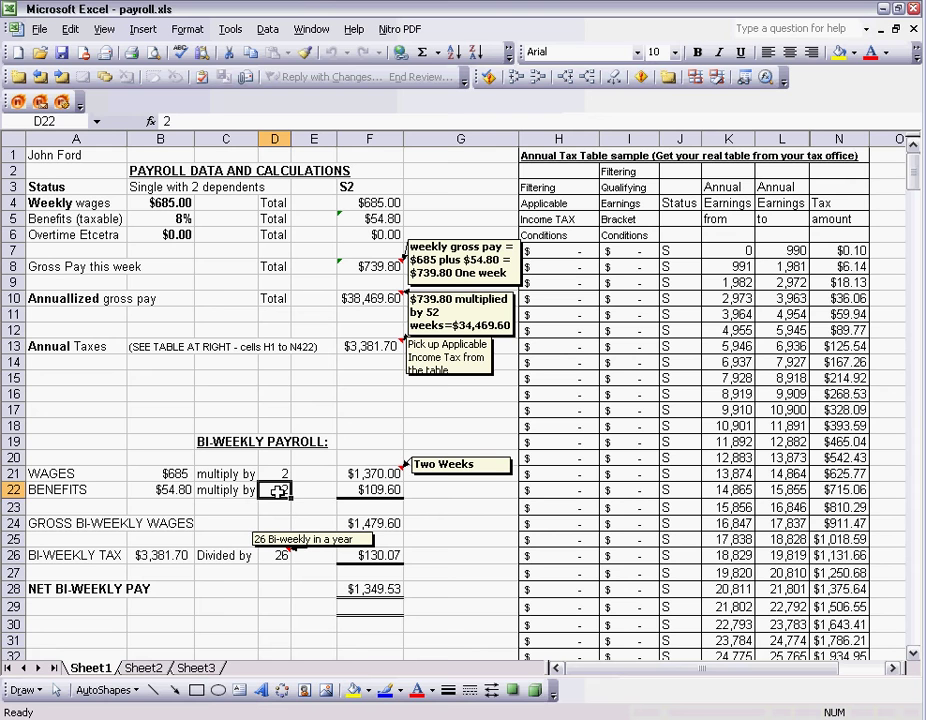
pyautogui.click(368, 491)
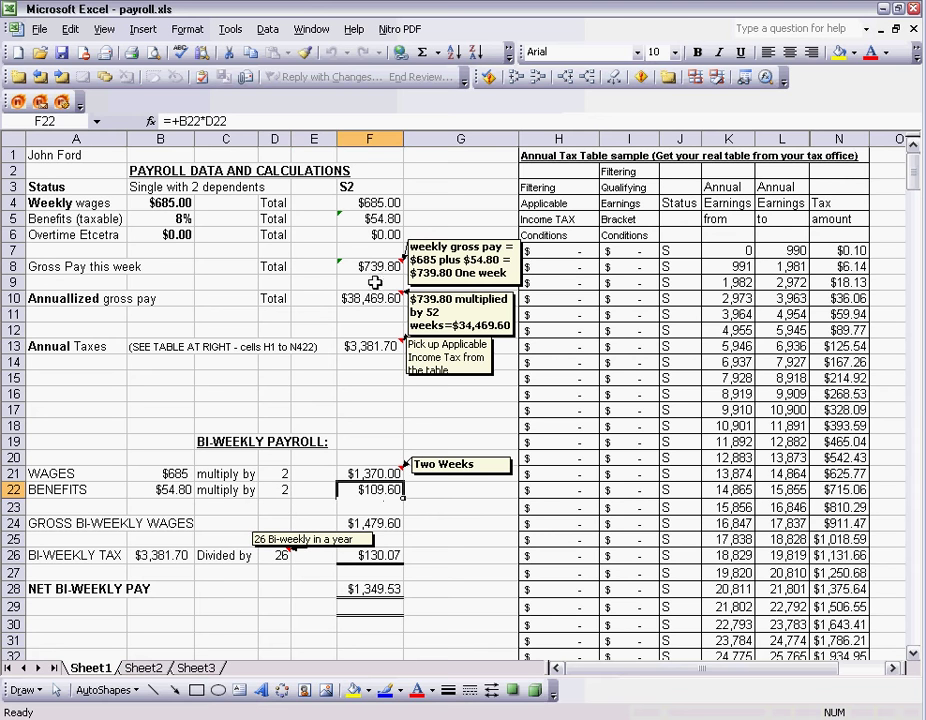
pyautogui.click(370, 524)
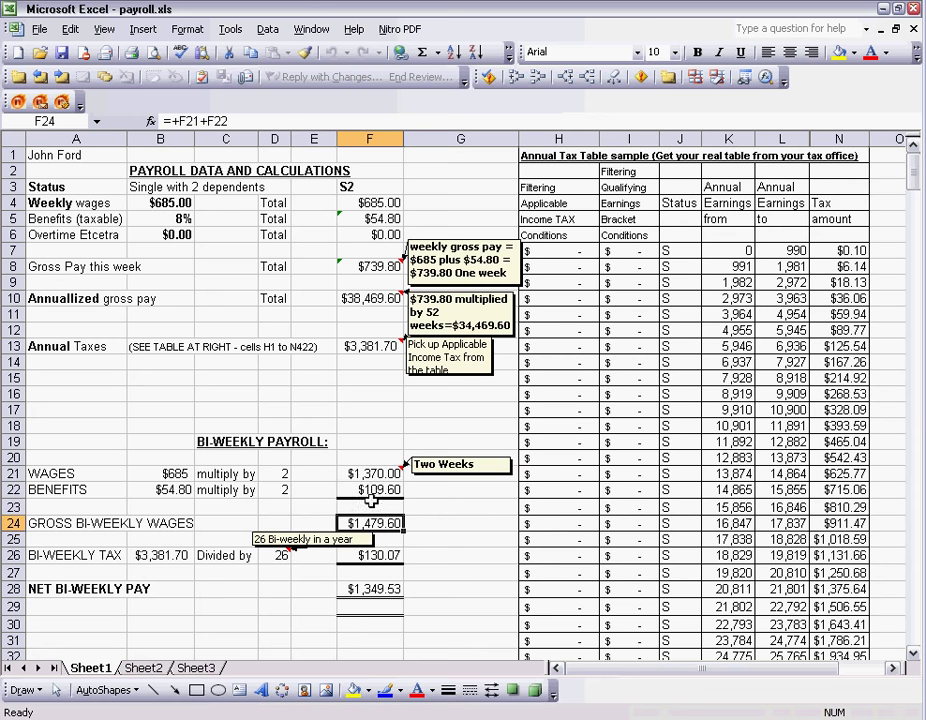
pyautogui.click(190, 561)
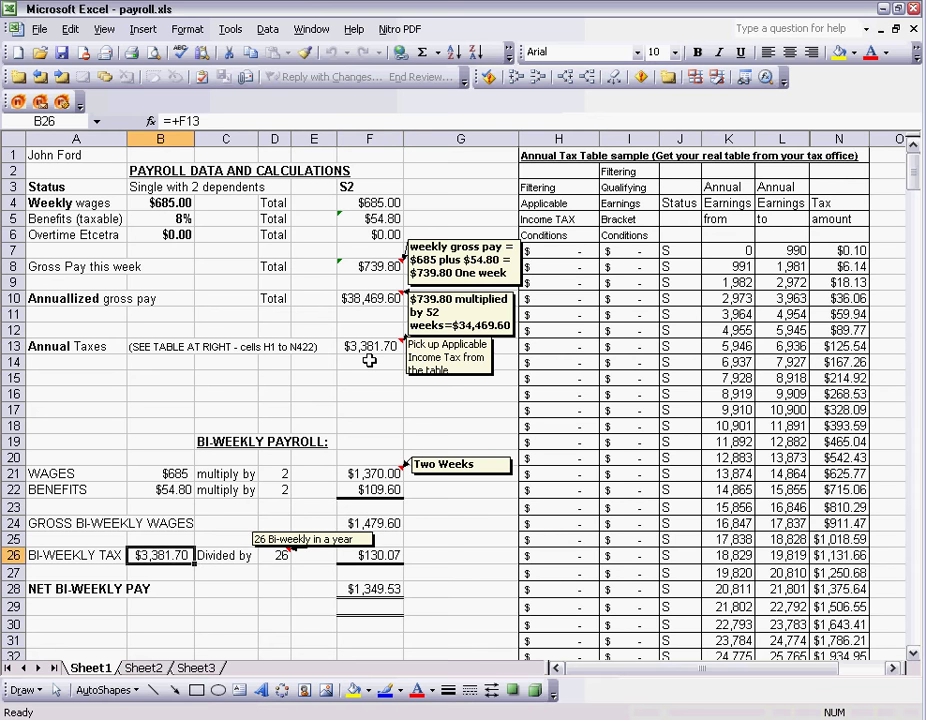
pyautogui.click(278, 558)
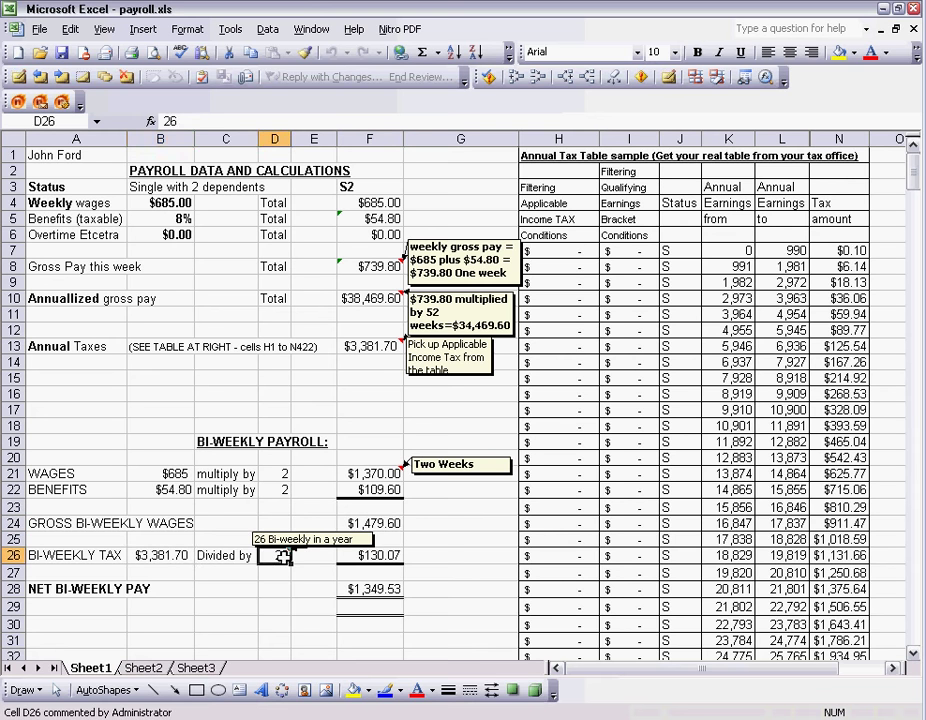
pyautogui.click(384, 560)
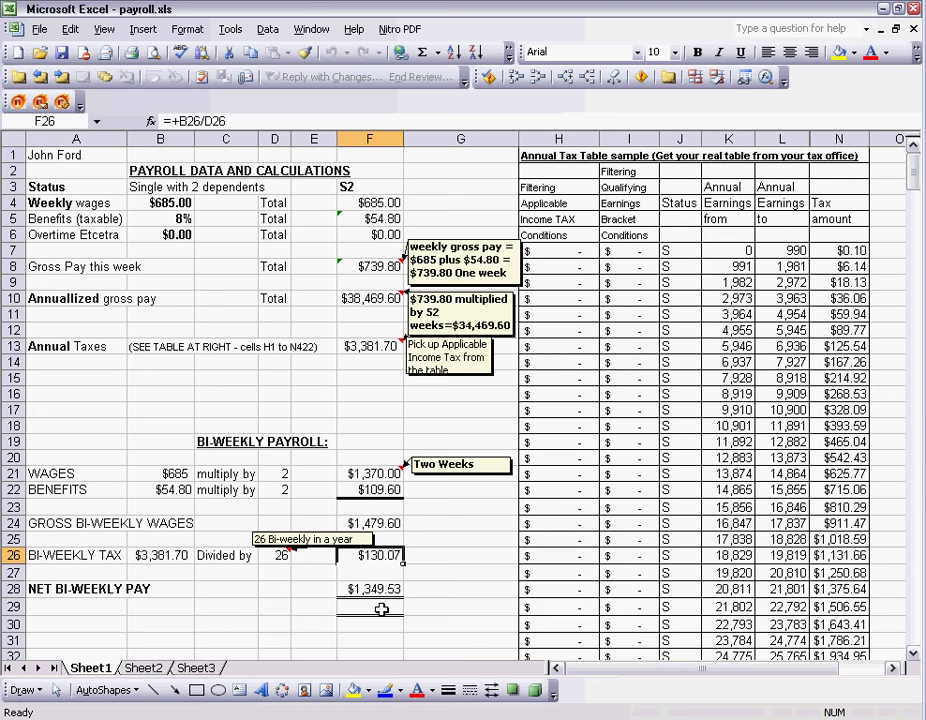
pyautogui.click(383, 589)
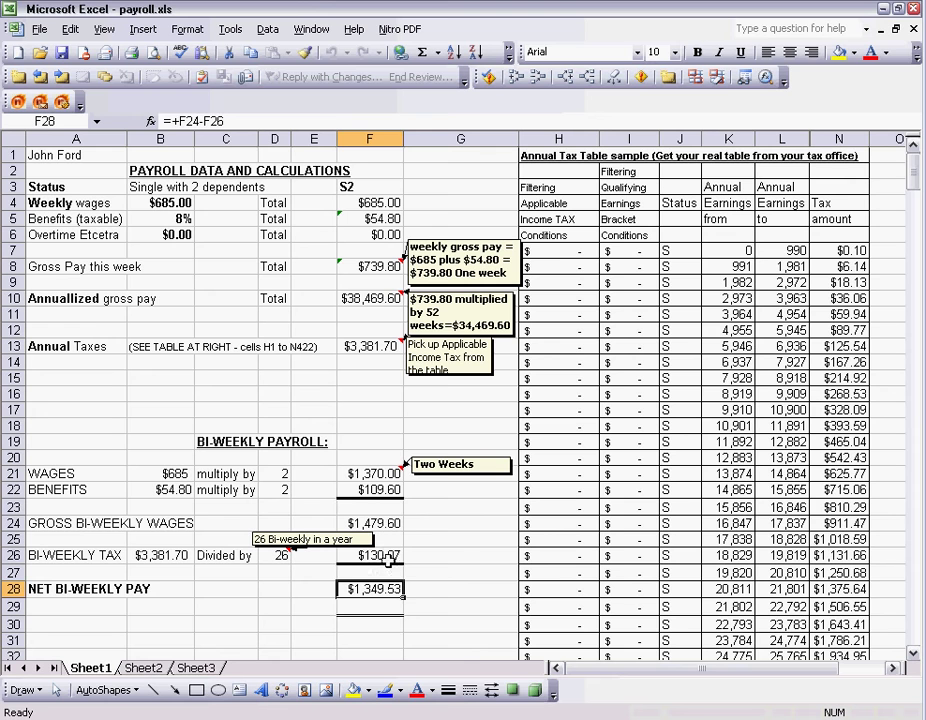
pyautogui.click(462, 547)
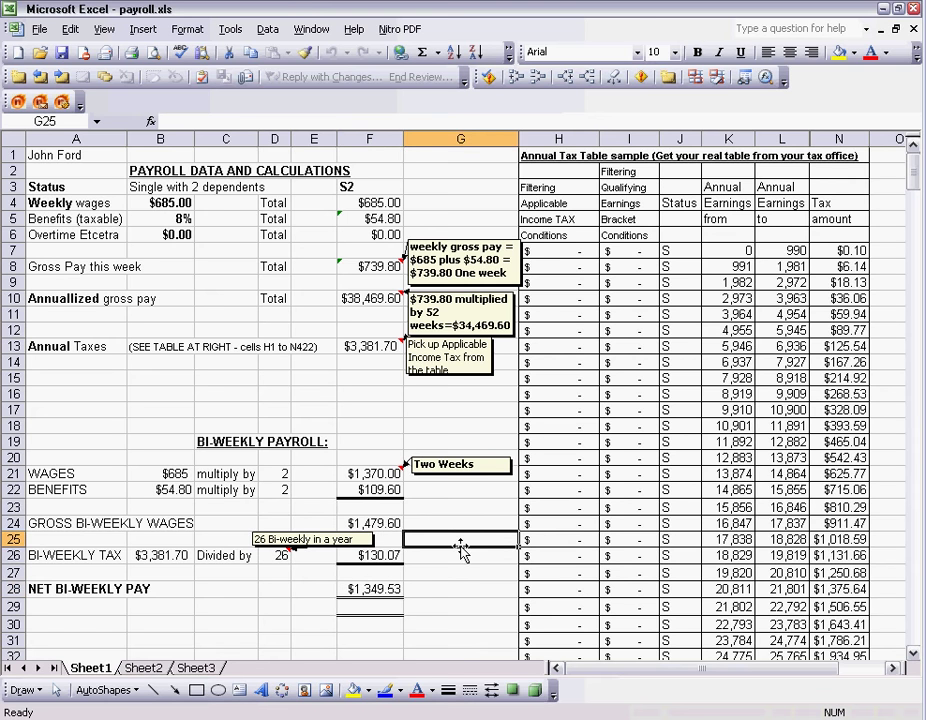
pyautogui.click(566, 255)
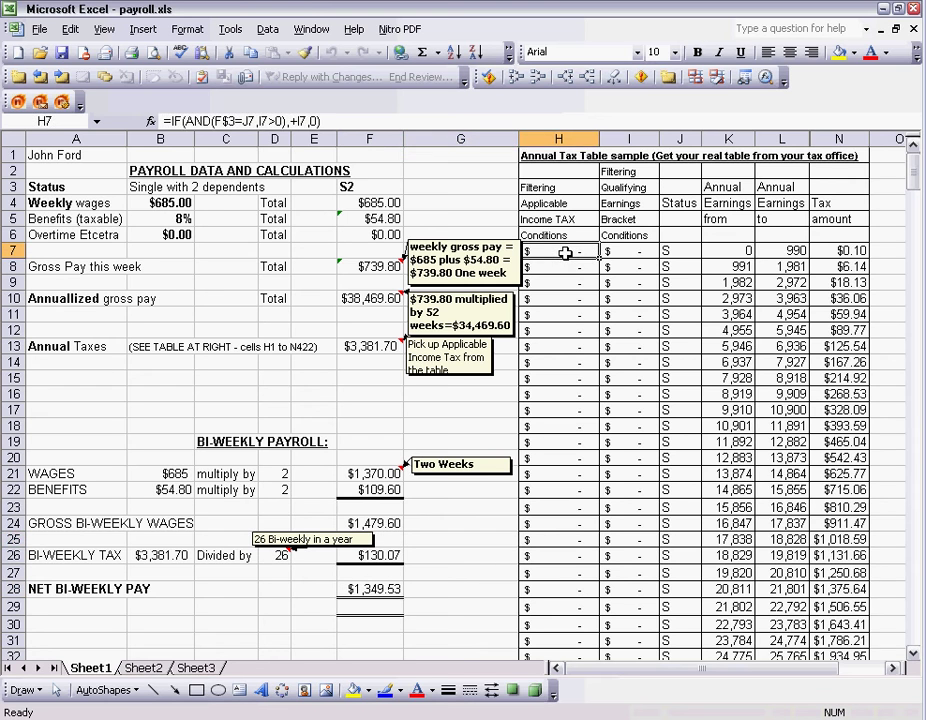
pyautogui.click(566, 266)
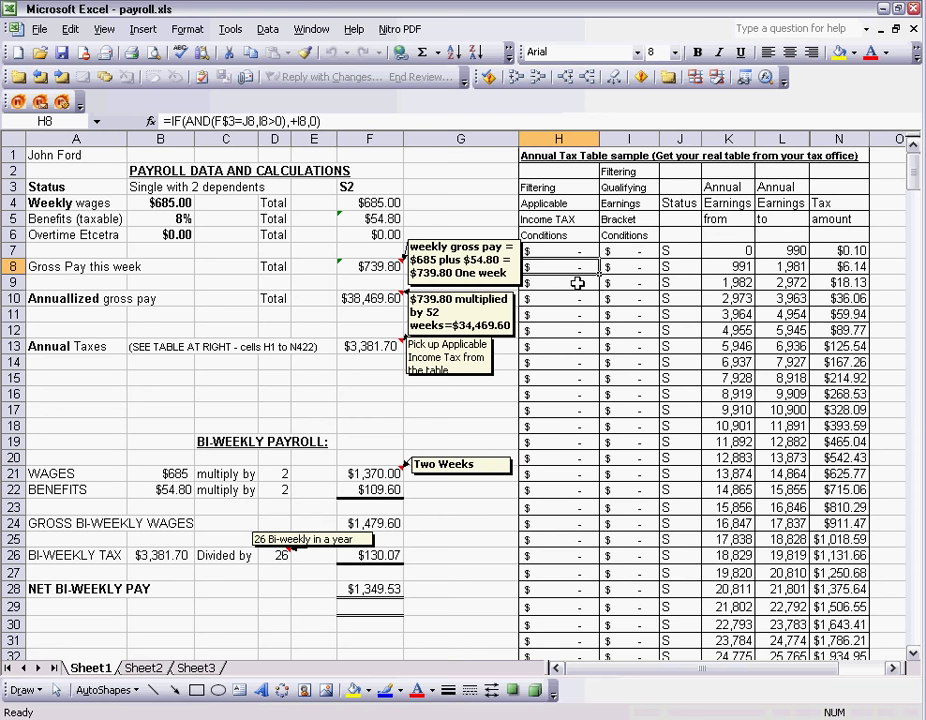
pyautogui.click(577, 283)
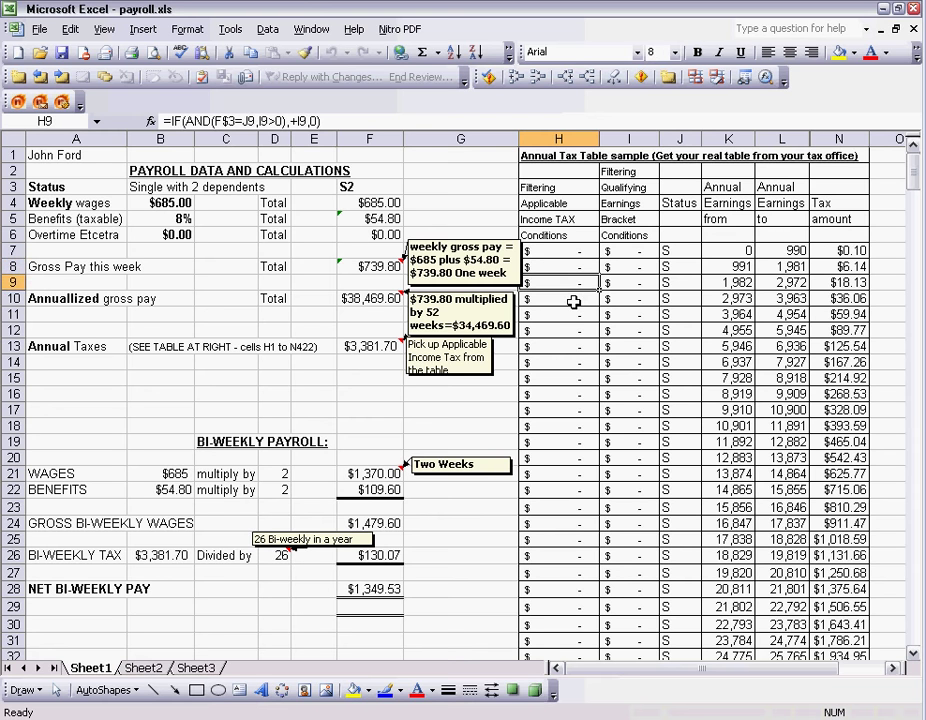
pyautogui.click(574, 302)
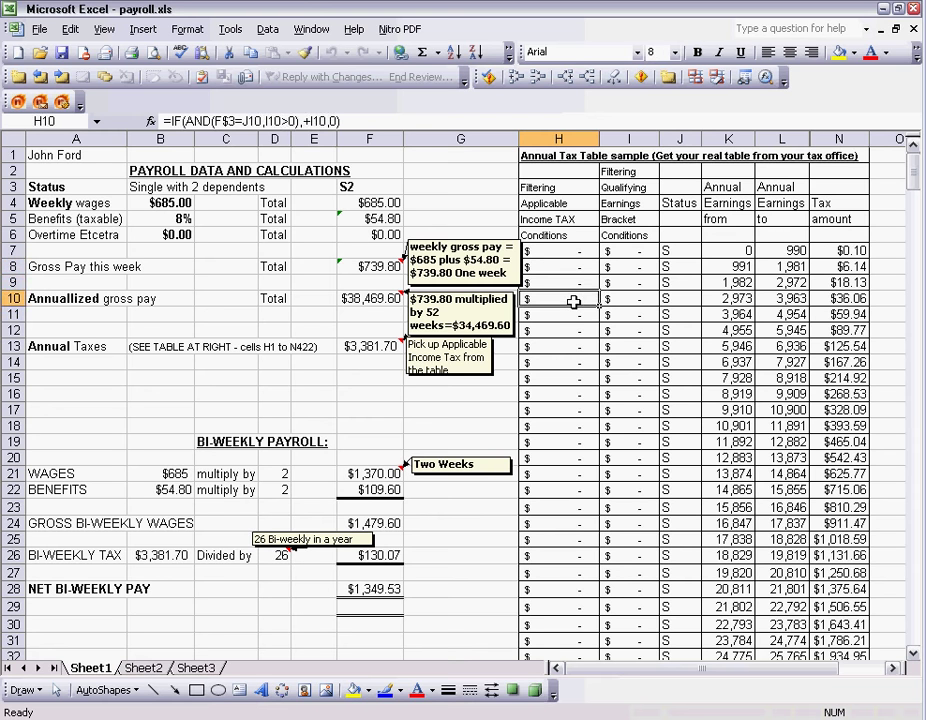
pyautogui.click(635, 253)
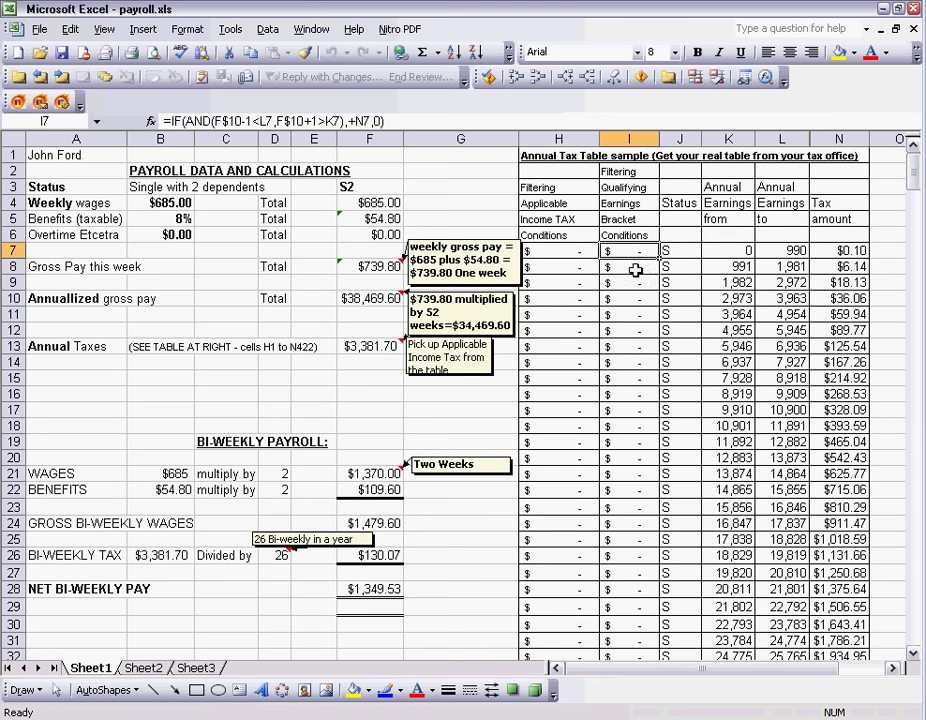
pyautogui.click(635, 267)
pyautogui.click(636, 284)
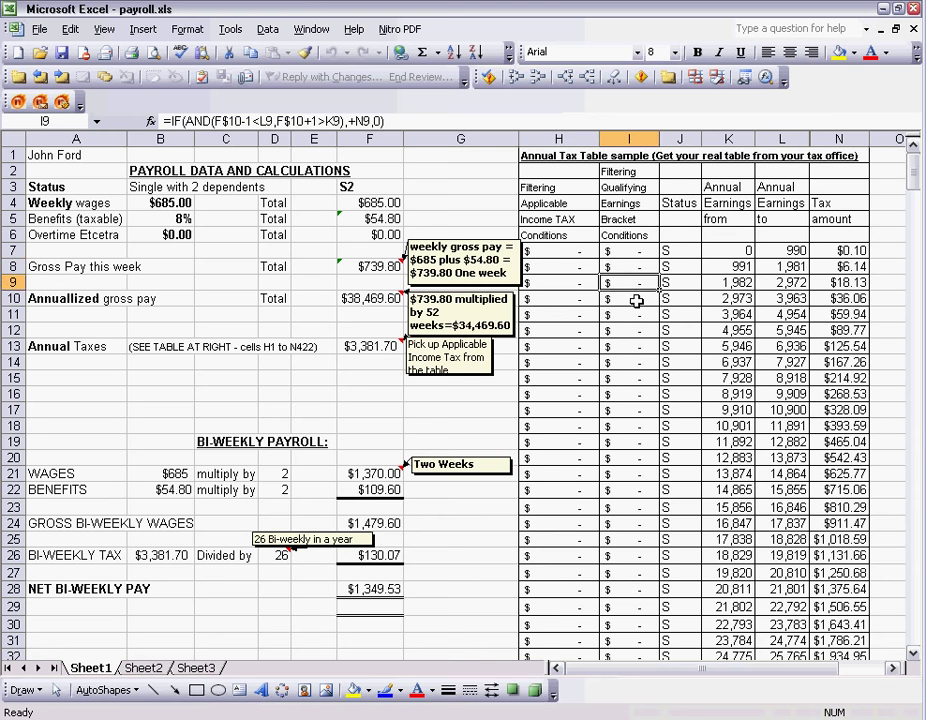
pyautogui.click(640, 299)
pyautogui.click(680, 251)
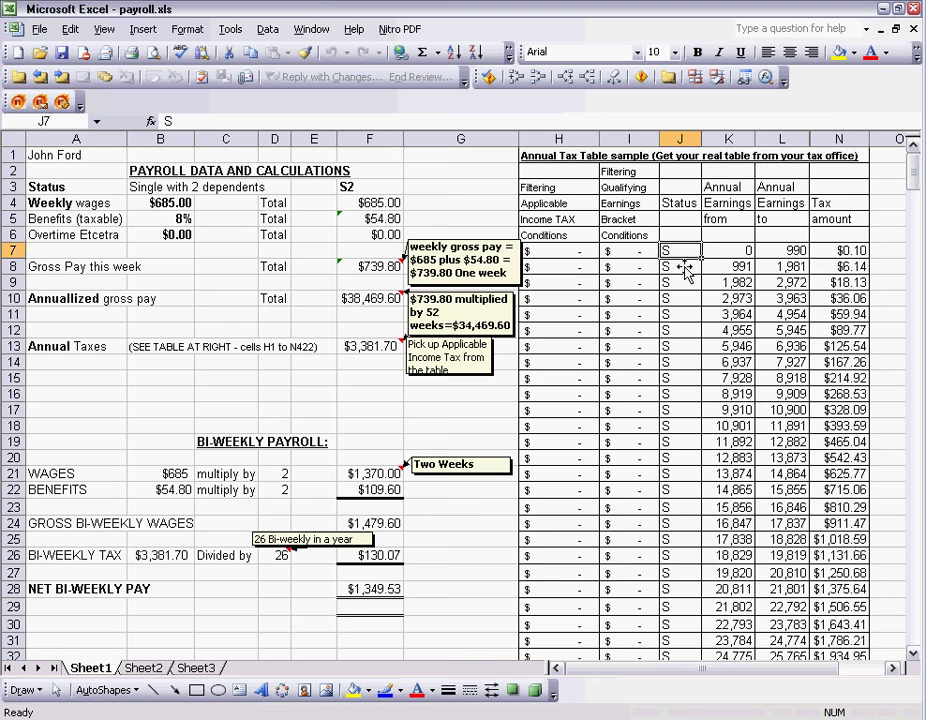
pyautogui.click(684, 270)
pyautogui.click(684, 281)
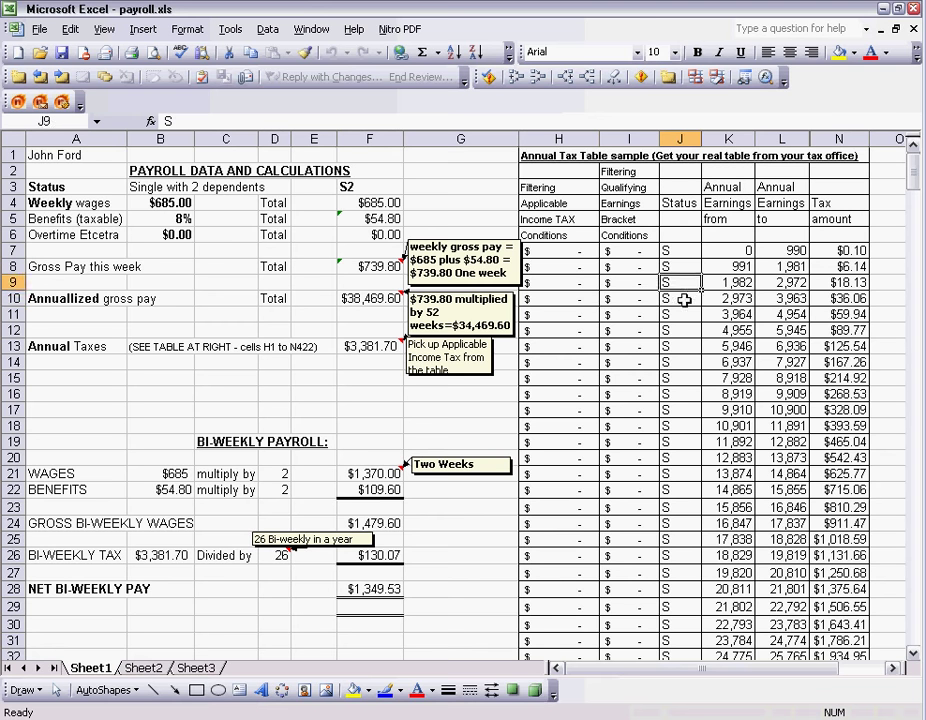
pyautogui.click(684, 299)
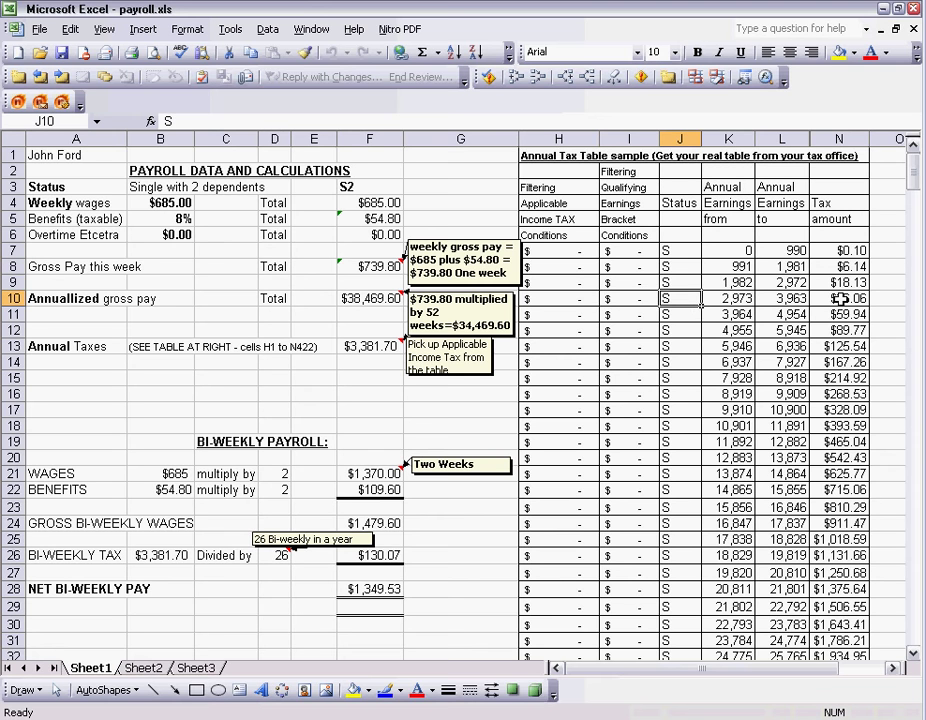
pyautogui.click(476, 187)
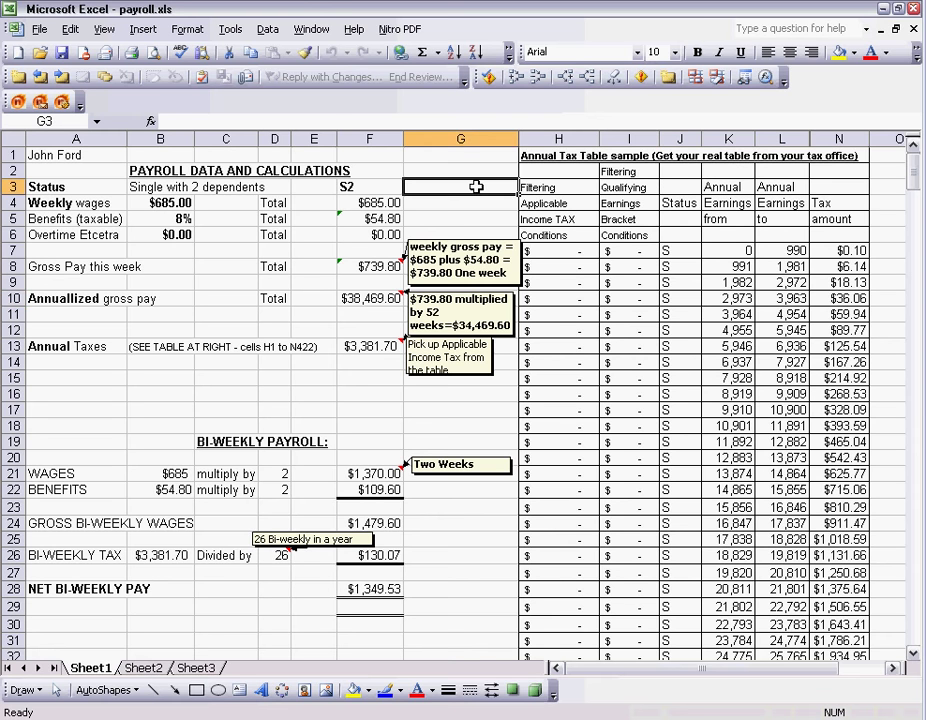
pyautogui.click(79, 157)
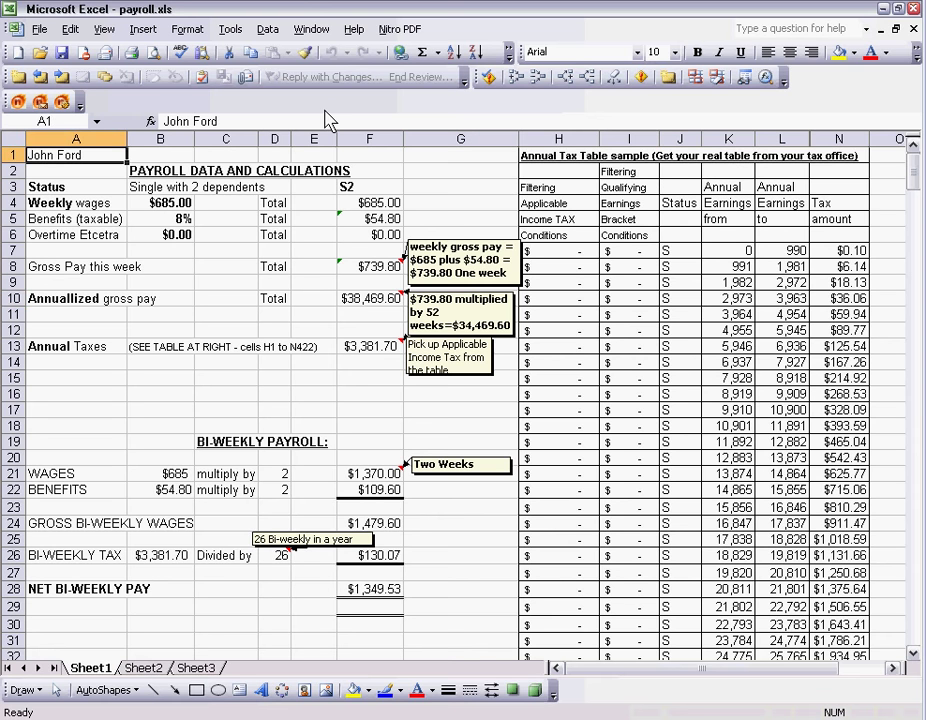